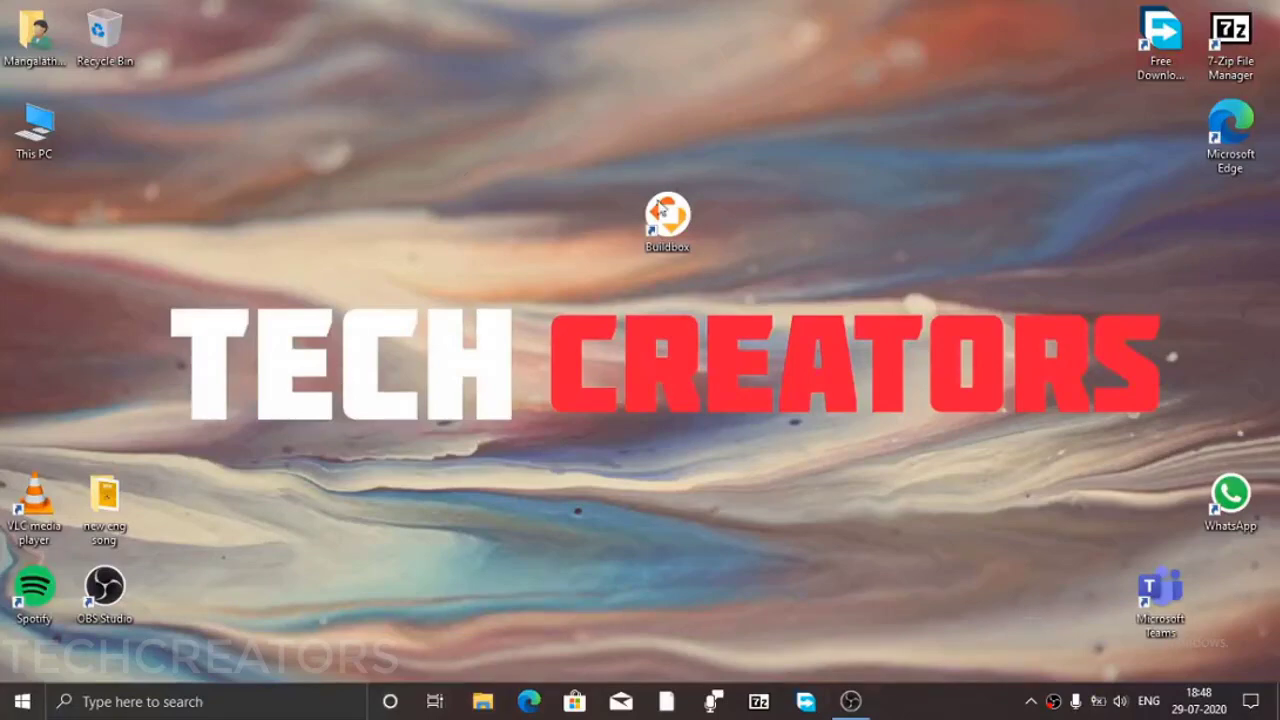
- Launch Buildbox from its Windows desktop shortcut
{"action": "double_click", "coordinate": [663, 229]}
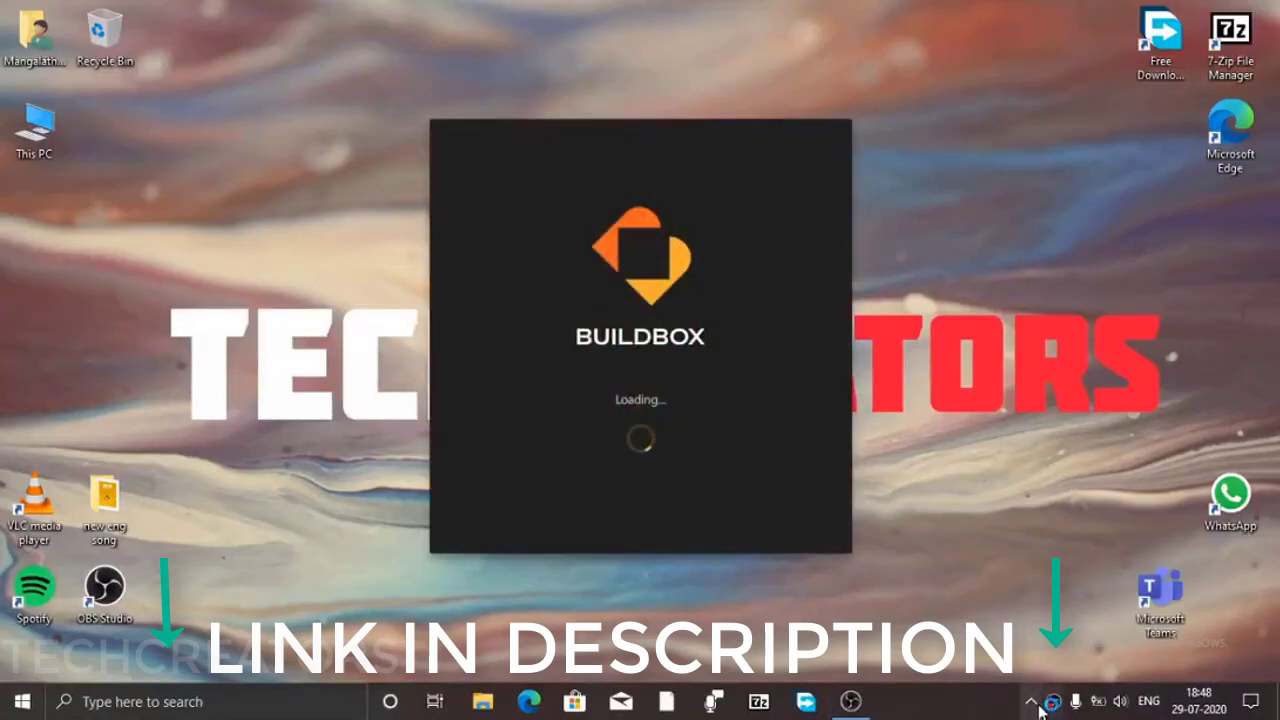
- Open Task Manager on the Performance tab and reposition and narrow its window
{"action": "left_click", "coordinate": [262, 697]}
{"action": "type", "text": "TASK MANAGER"}
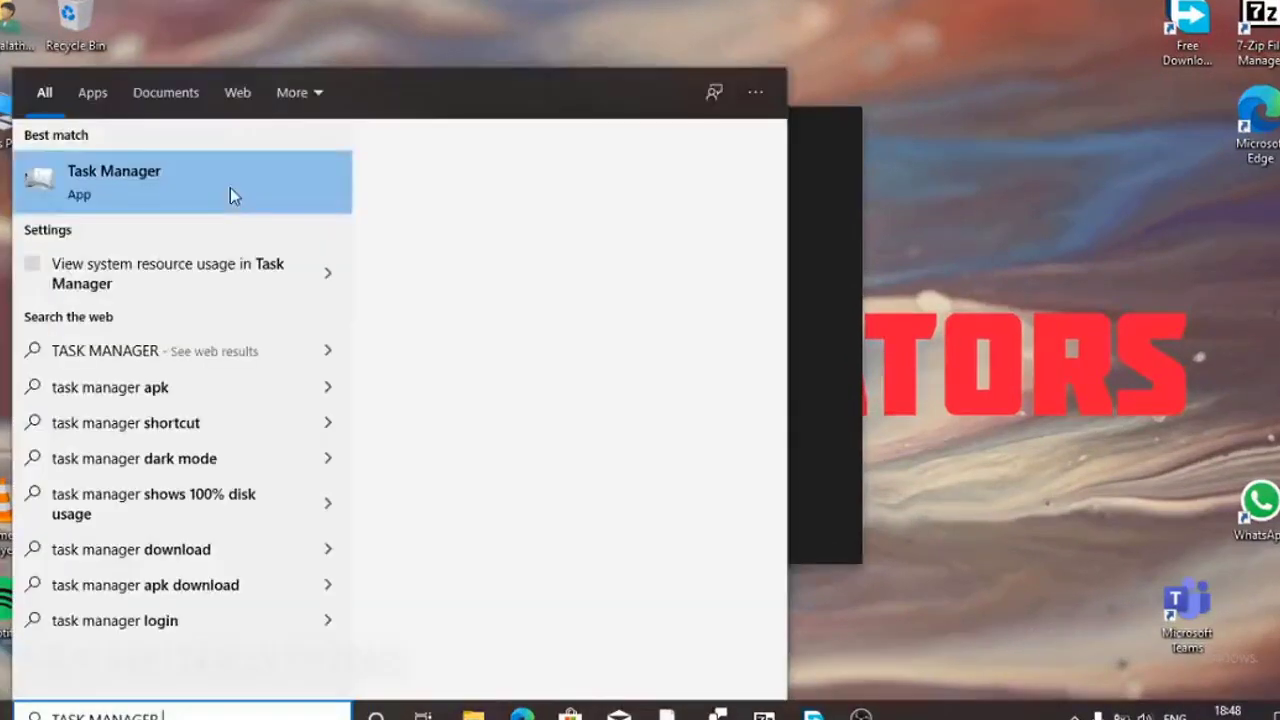
{"action": "left_click", "coordinate": [230, 187]}
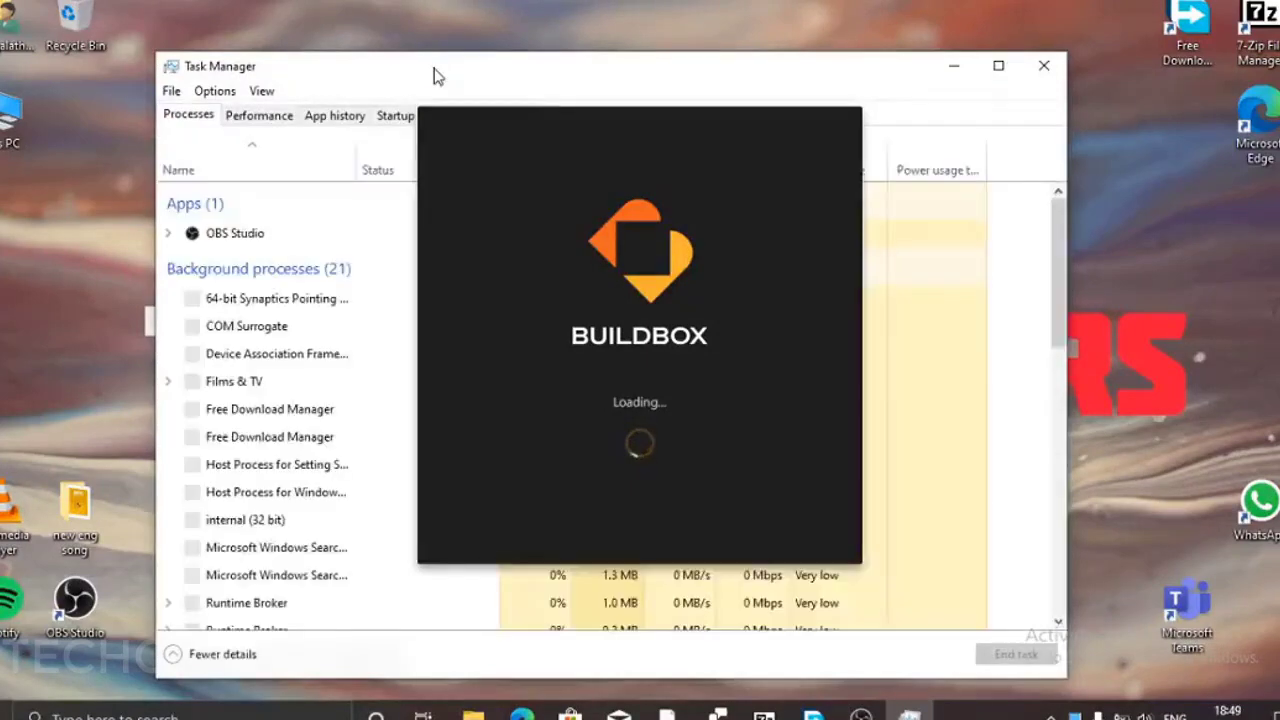
{"action": "left_click", "coordinate": [256, 116]}
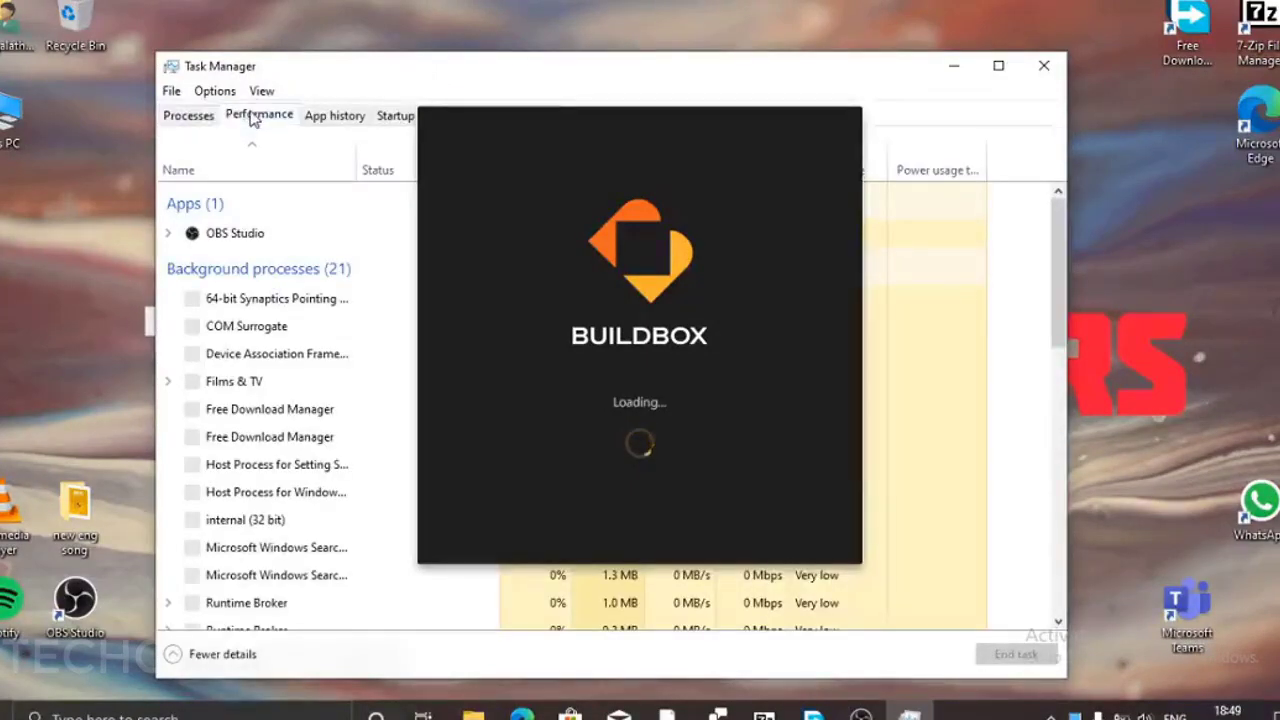
{"action": "left_click_drag", "start_coordinate": [503, 76], "coordinate": [335, 47]}
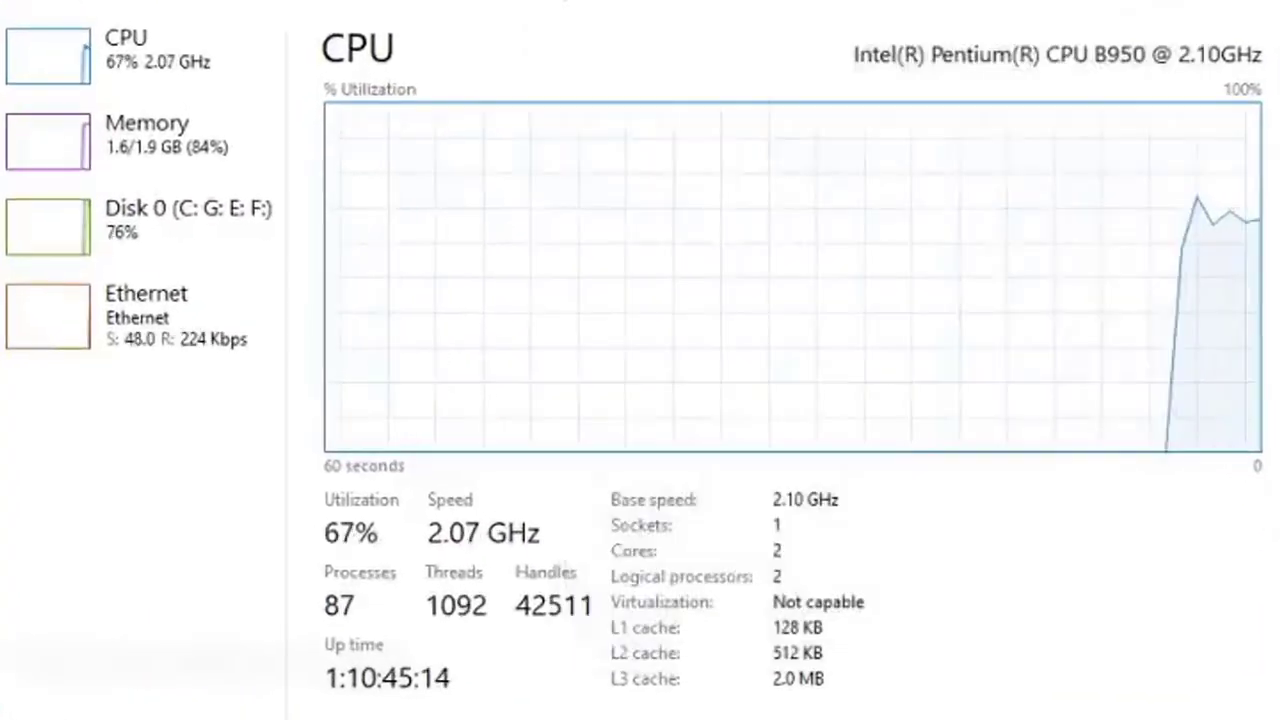
{"action": "left_click_drag", "start_coordinate": [1275, 677], "coordinate": [998, 677]}
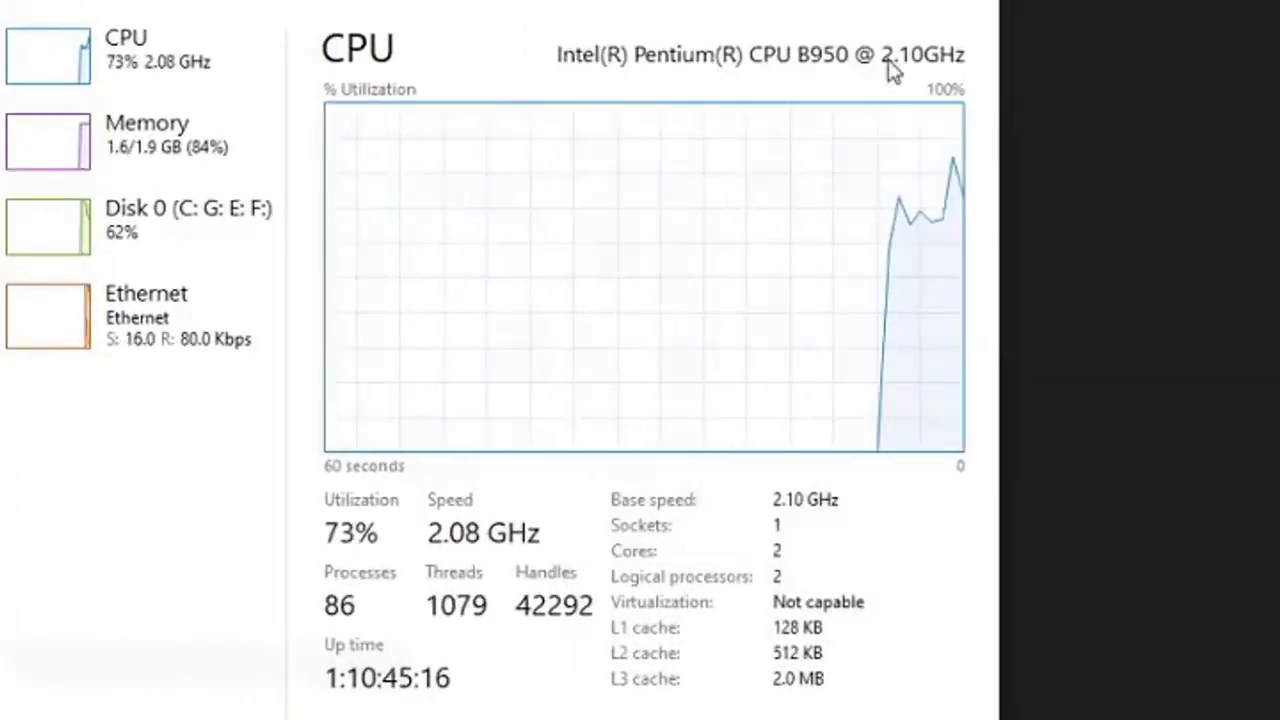
- Check memory and disk usage, close Task Manager, and maximize the Buildbox window
{"action": "left_click", "coordinate": [115, 155]}
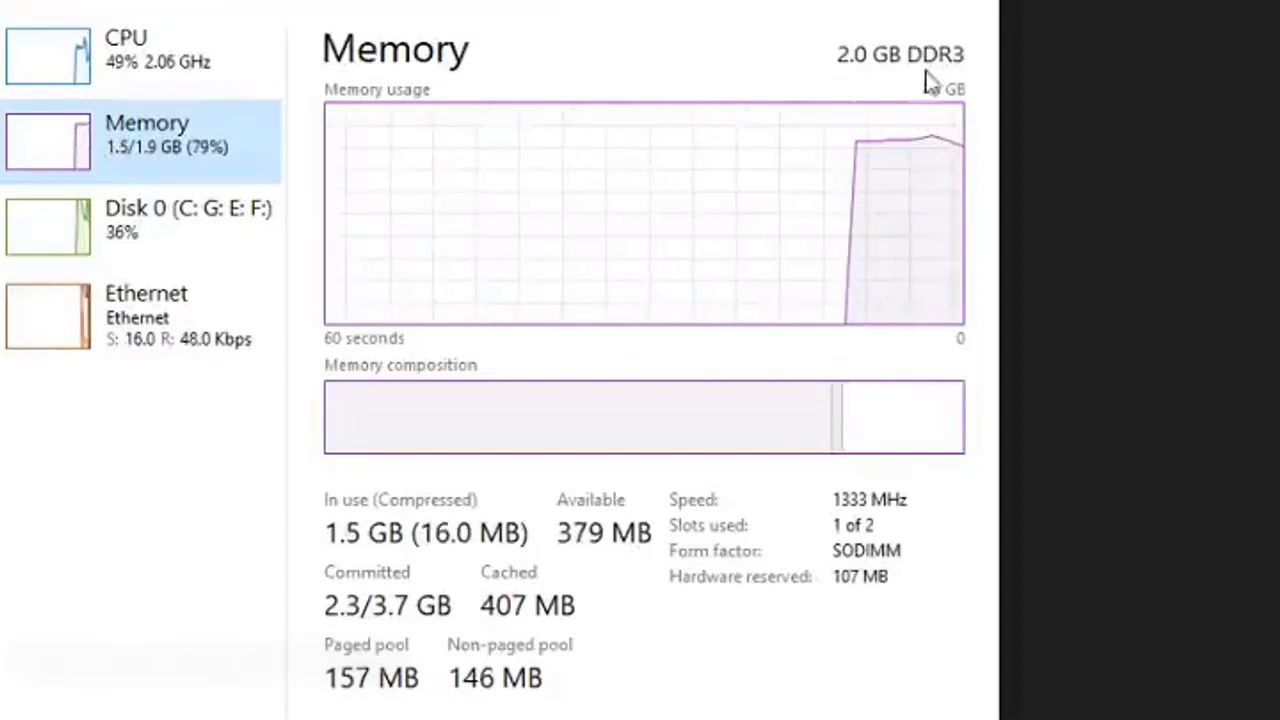
{"action": "left_click", "coordinate": [108, 260]}
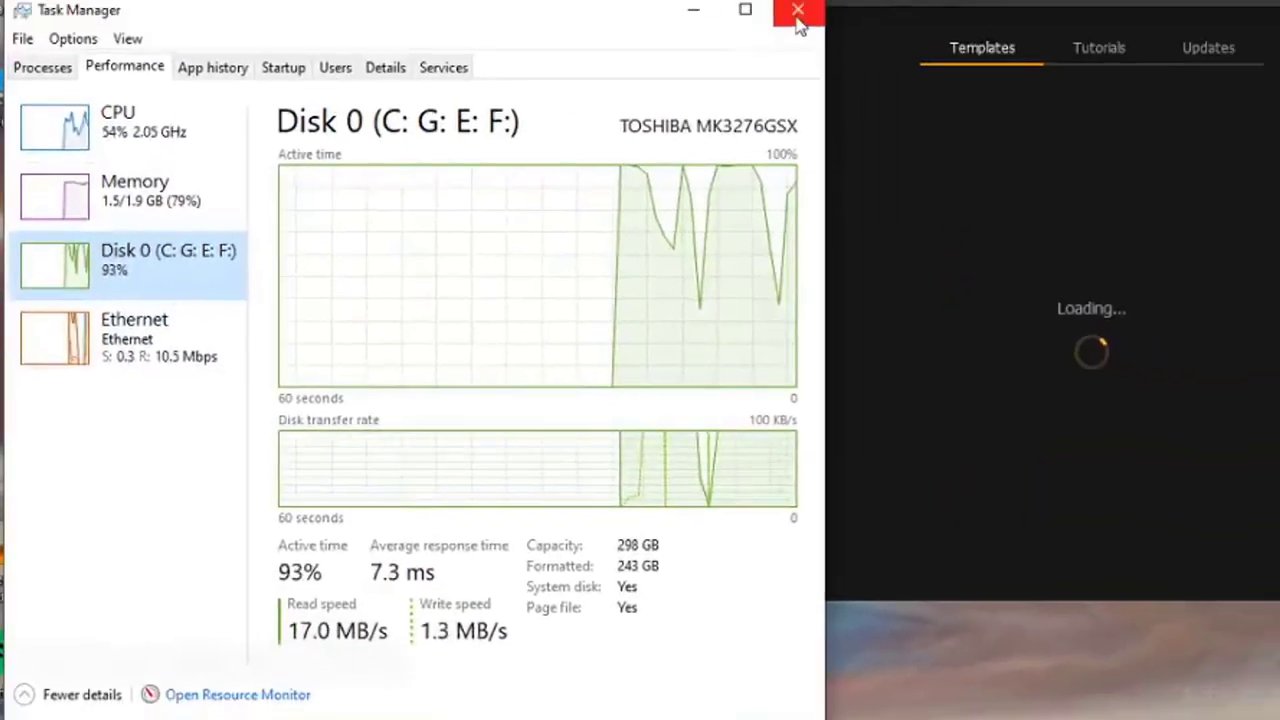
{"action": "left_click", "coordinate": [698, 88]}
{"action": "double_click", "coordinate": [812, 55]}
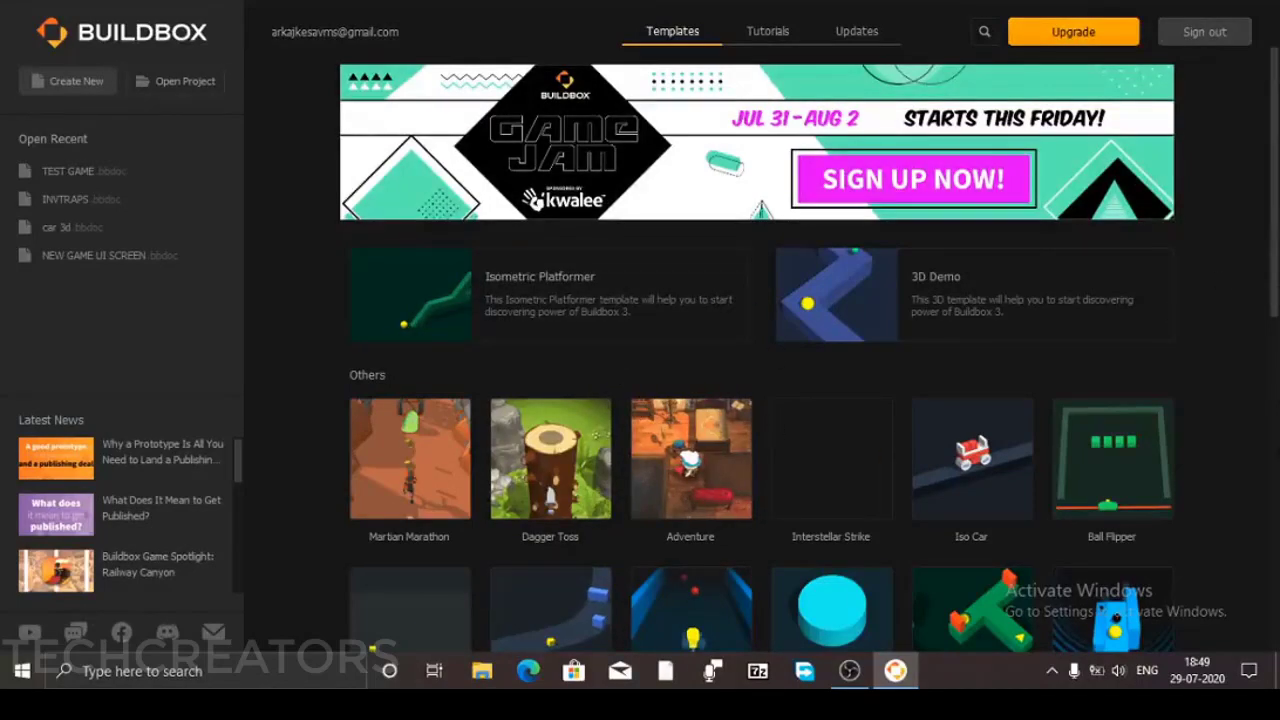
- Create a new empty 3D game project, Default3D, via Create New
{"action": "mouse_move", "coordinate": [1273, 226]}
{"action": "left_mouse_down"}
{"action": "mouse_move", "coordinate": [1273, 470]}
{"action": "mouse_move", "coordinate": [1262, 195]}
{"action": "mouse_move", "coordinate": [1274, 148]}
{"action": "left_mouse_up"}
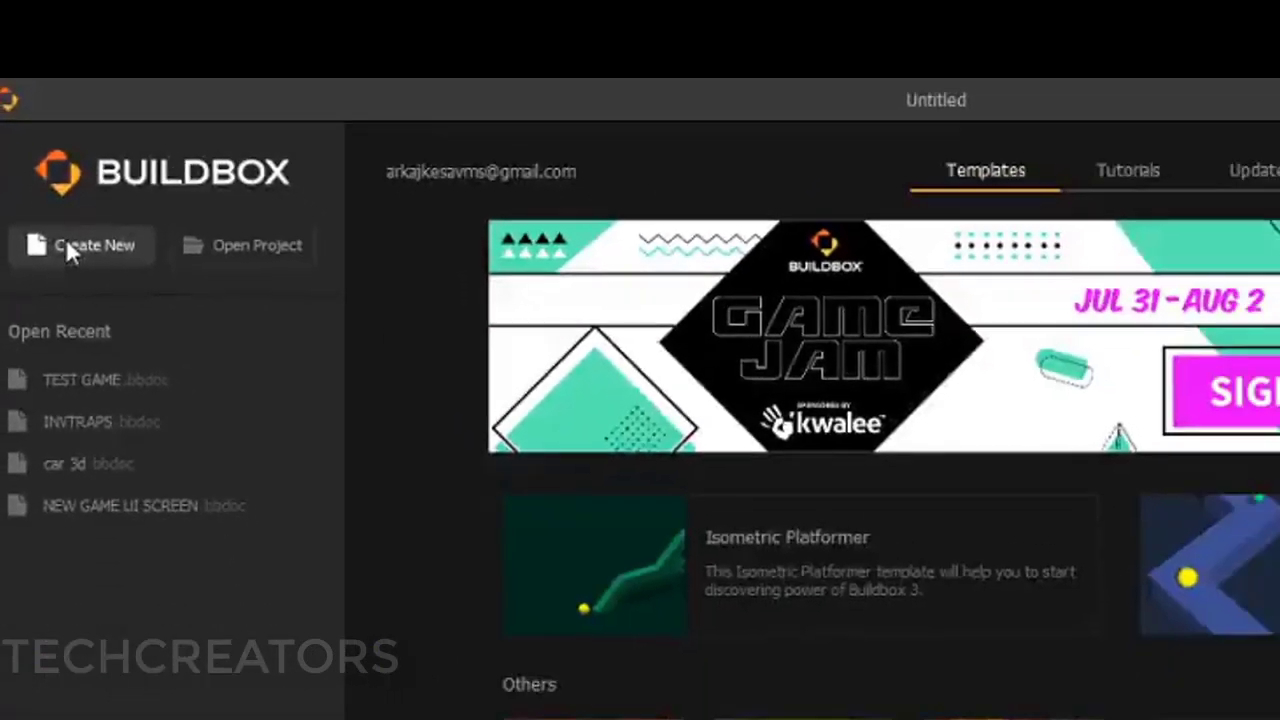
{"action": "left_click", "coordinate": [58, 103]}
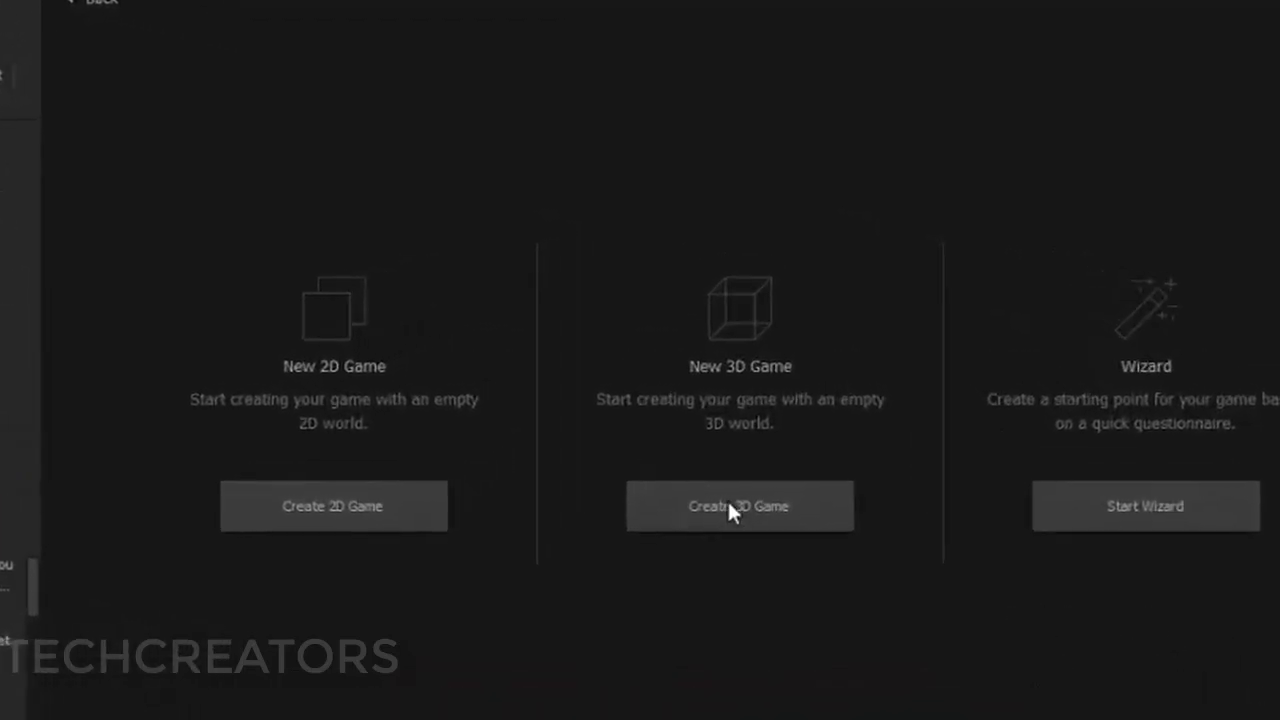
{"action": "left_click", "coordinate": [728, 507]}
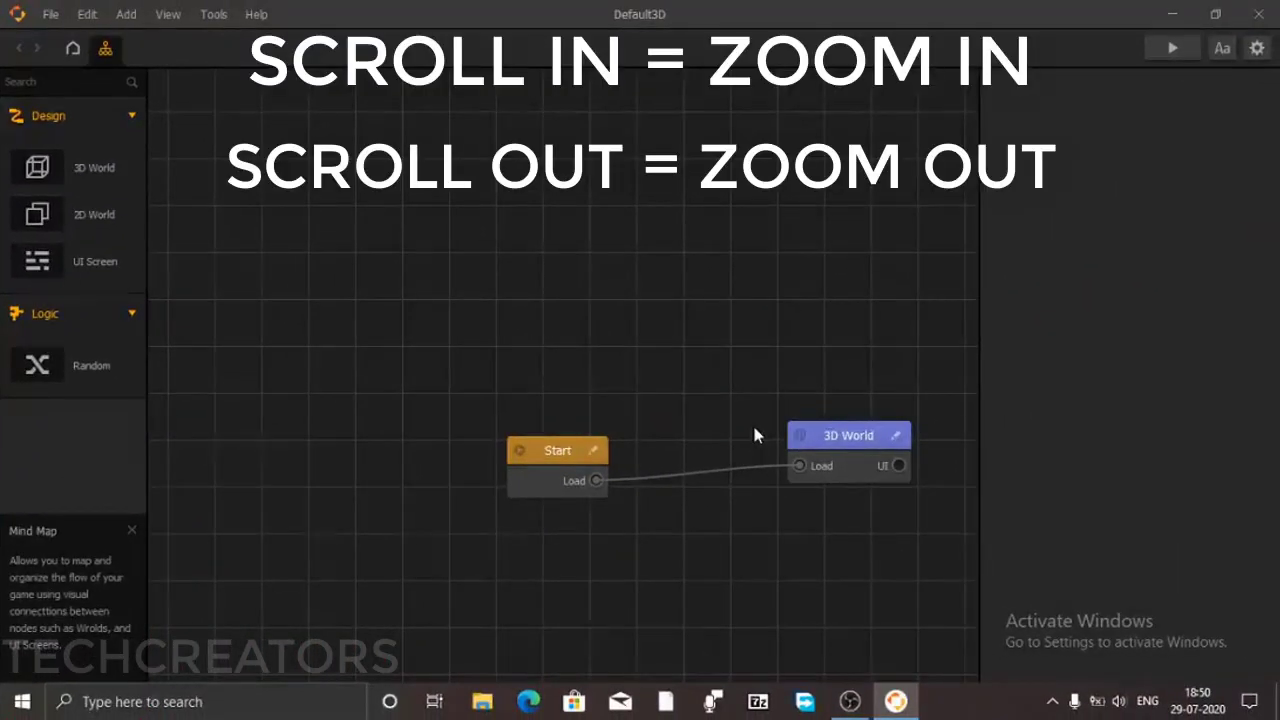
- Shift the Start node left on the mind map and inspect 3D World and Start settings
{"action": "scroll", "coordinate": [725, 375], "scroll_direction": "down", "scroll_amount": 2}
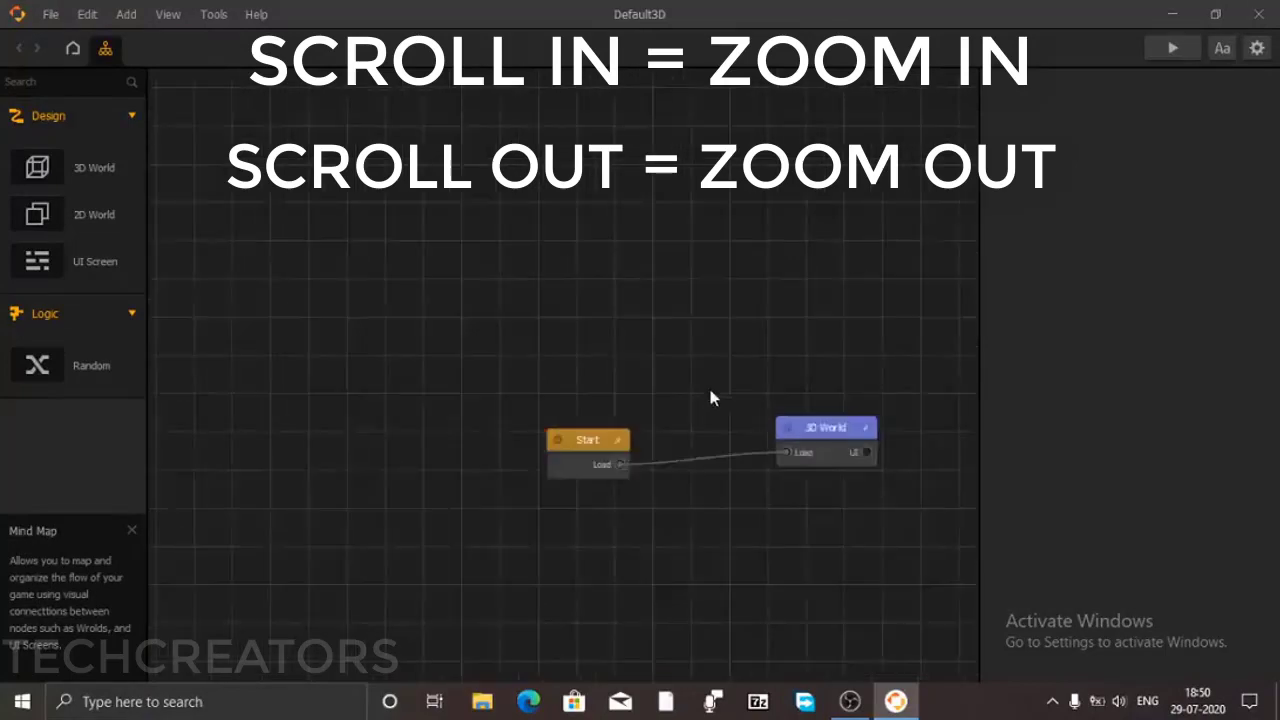
{"action": "scroll", "coordinate": [710, 390], "scroll_direction": "up", "scroll_amount": 3}
{"action": "scroll", "coordinate": [710, 398], "scroll_direction": "up", "scroll_amount": 1}
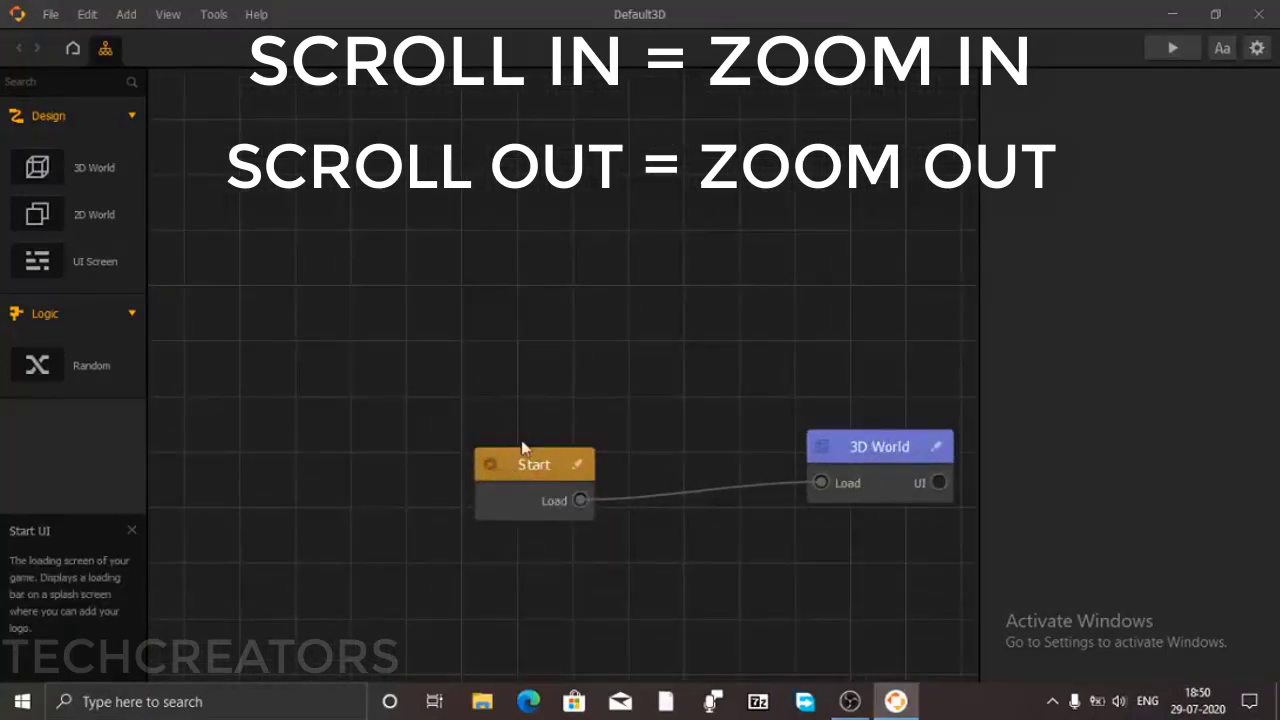
{"action": "left_click_drag", "start_coordinate": [514, 466], "coordinate": [506, 451]}
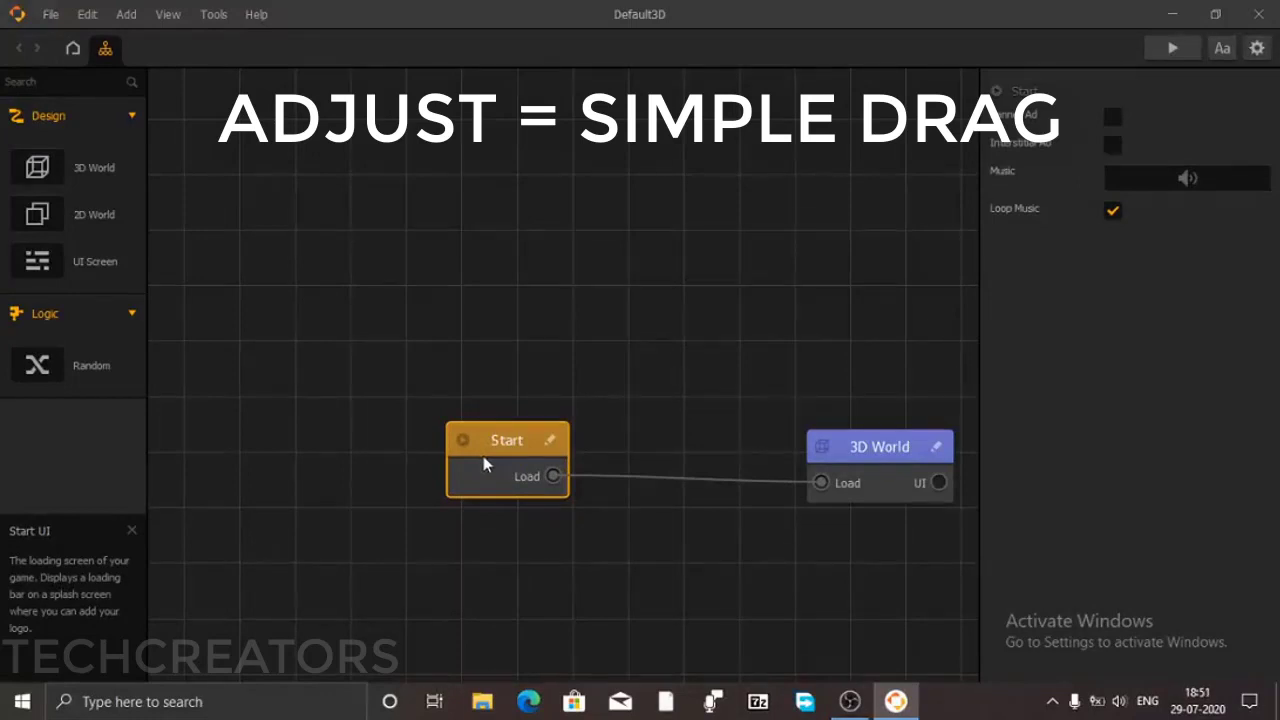
{"action": "left_click_drag", "start_coordinate": [485, 457], "coordinate": [475, 449]}
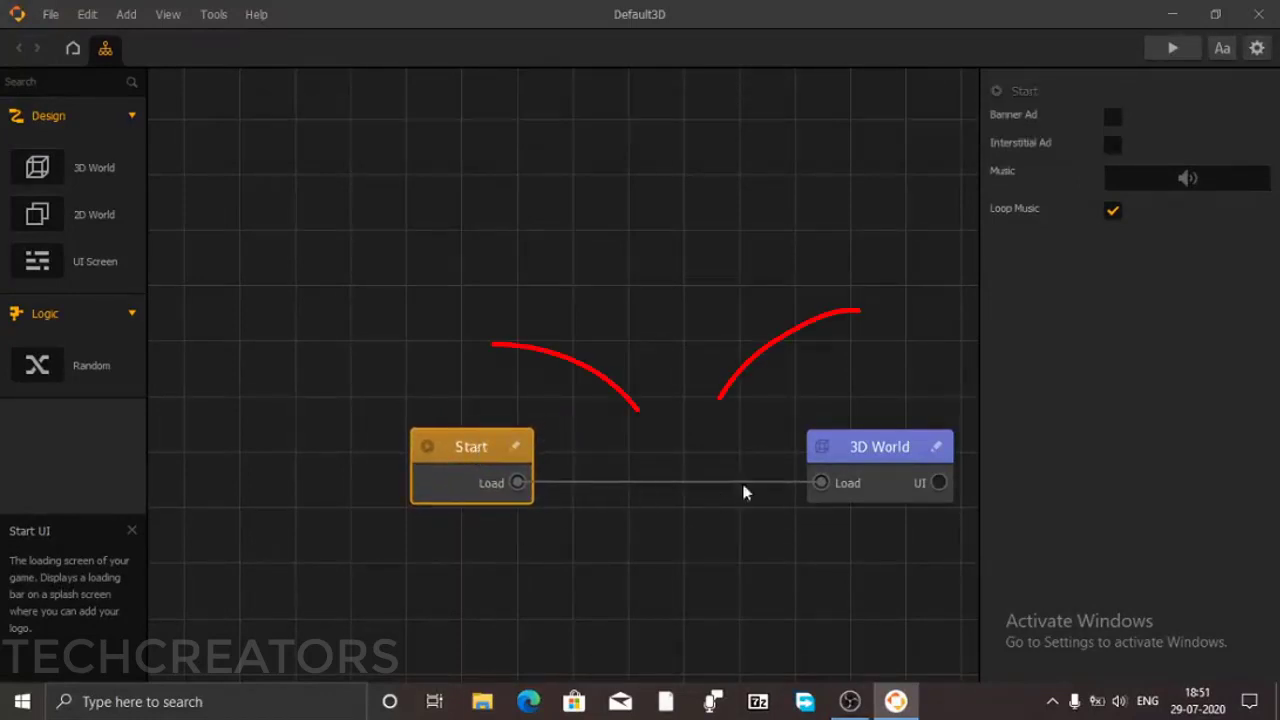
{"action": "left_click", "coordinate": [874, 458]}
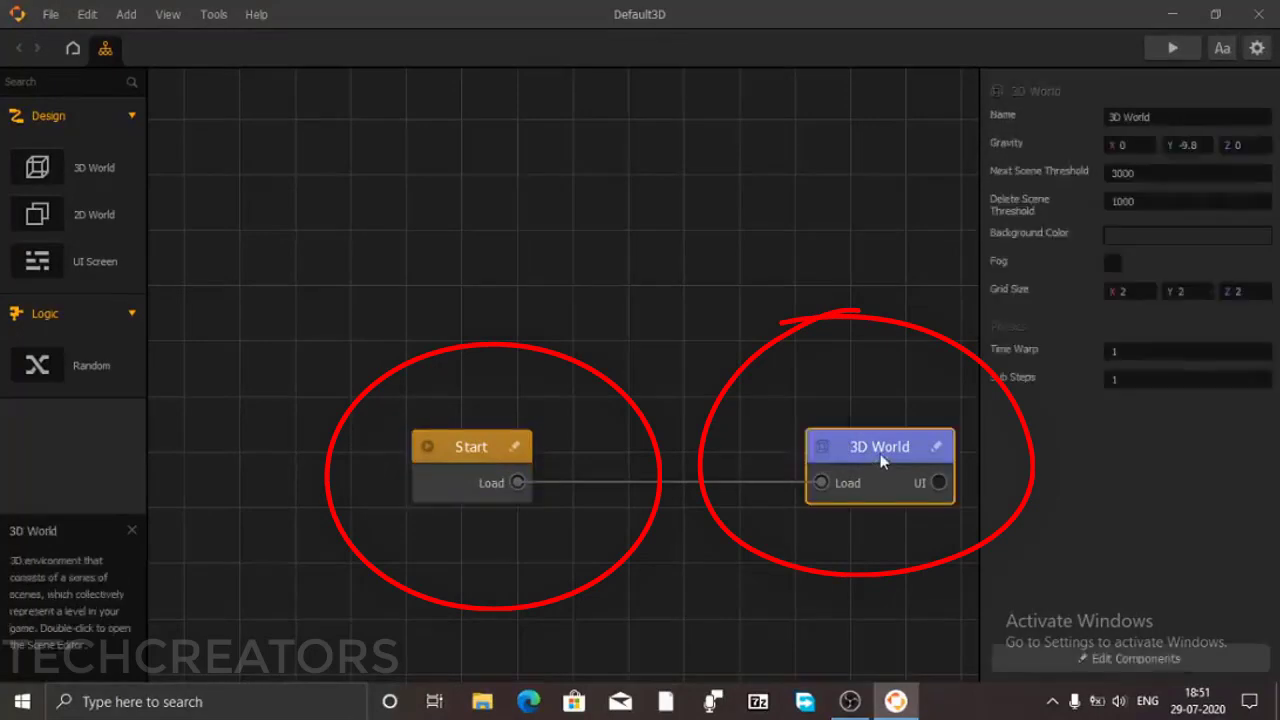
{"action": "left_click", "coordinate": [470, 460]}
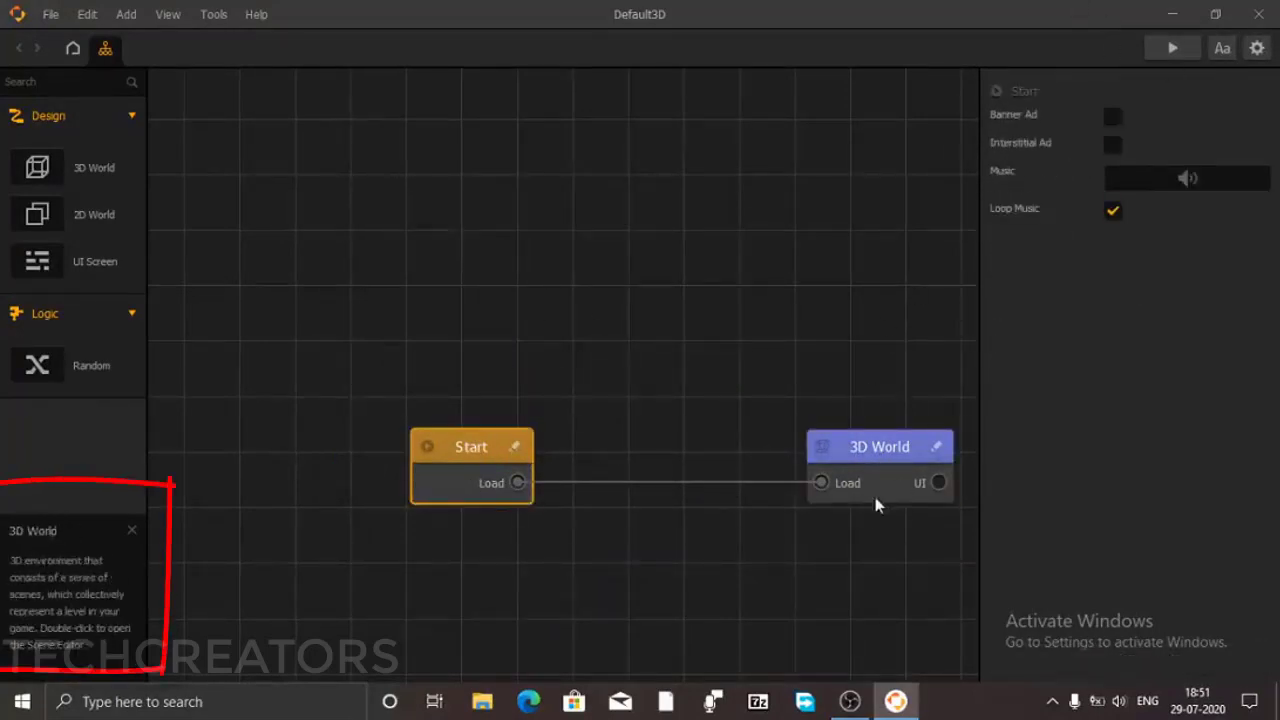
- Preview the grey cube on green ground, dismissing the OpenAL warning, then close the preview
{"action": "left_click", "coordinate": [1148, 52]}
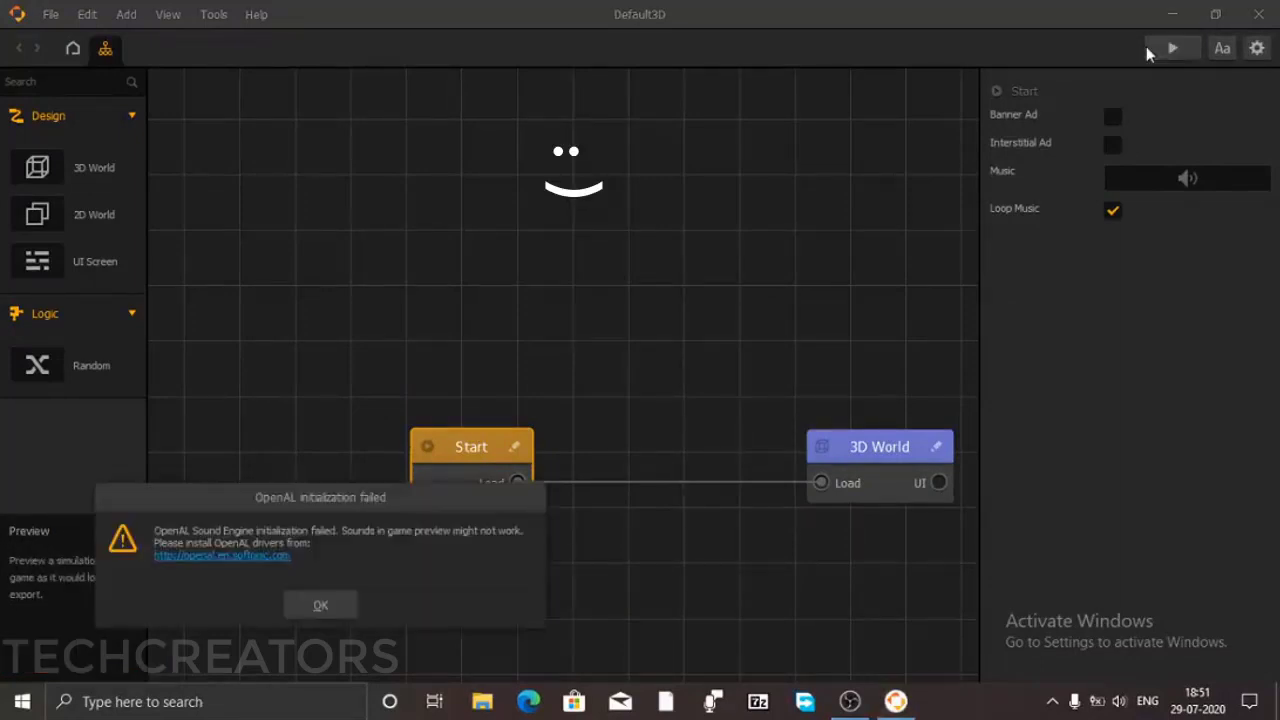
{"action": "left_click", "coordinate": [306, 605]}
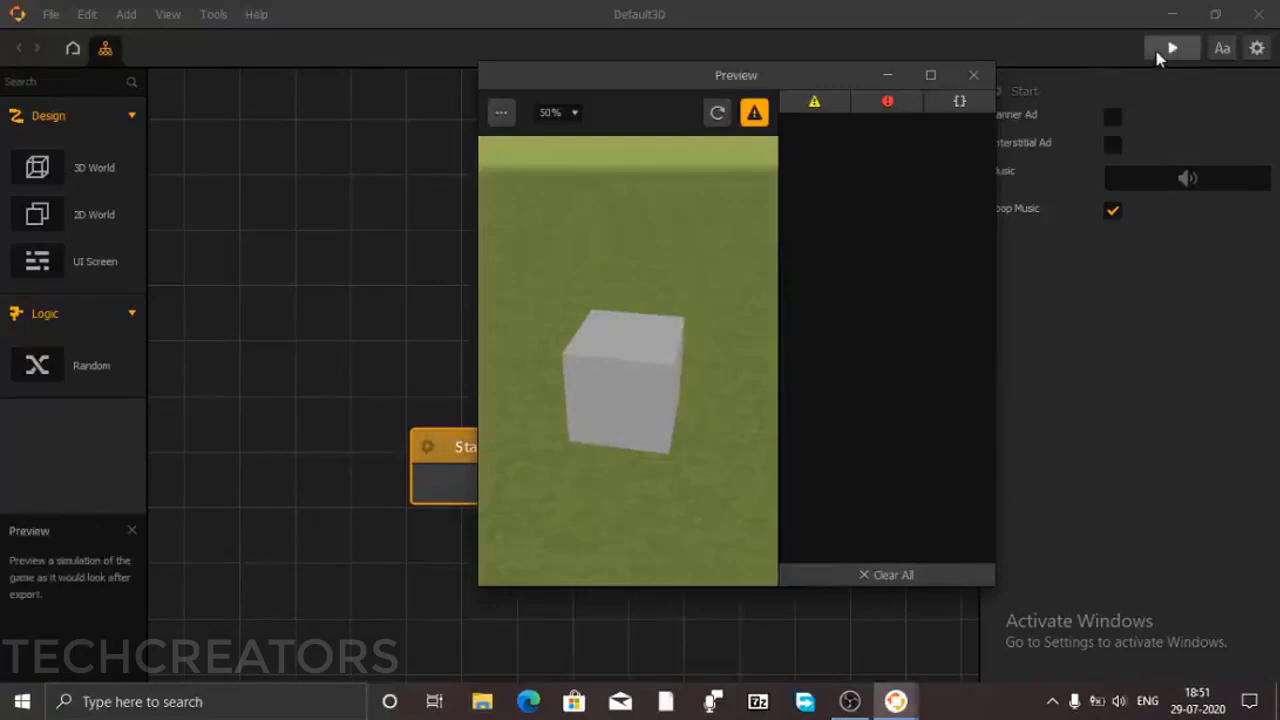
{"action": "left_click", "coordinate": [973, 75]}
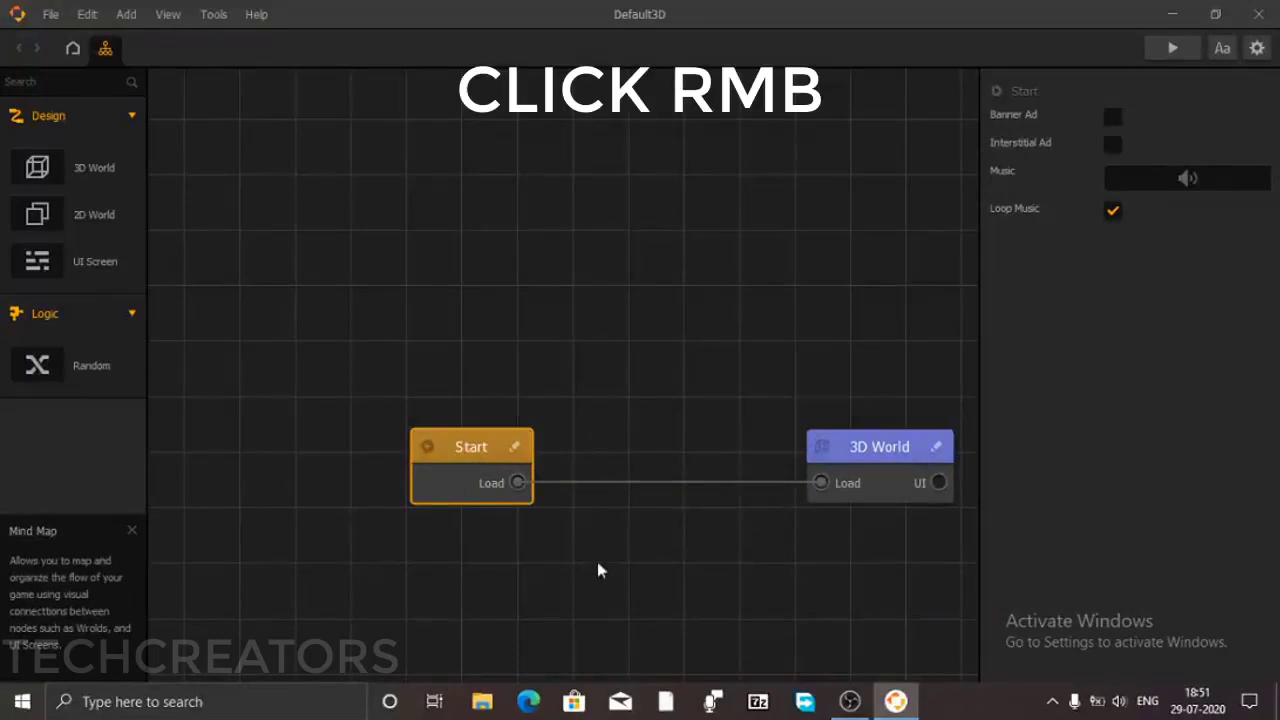
- Add a UI Screen node linked from Start's Load output, then close the black preview
{"action": "right_click", "coordinate": [631, 335]}
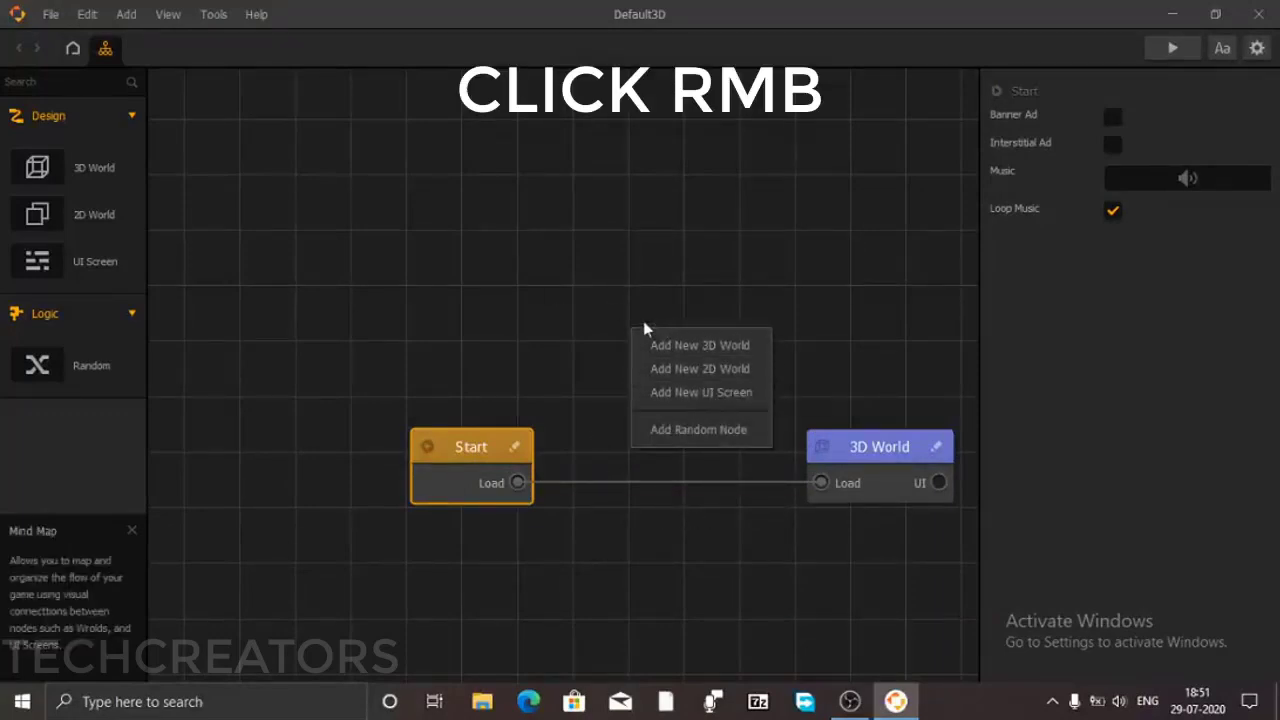
{"action": "left_click", "coordinate": [690, 392]}
{"action": "left_click_drag", "start_coordinate": [816, 482], "coordinate": [621, 484]}
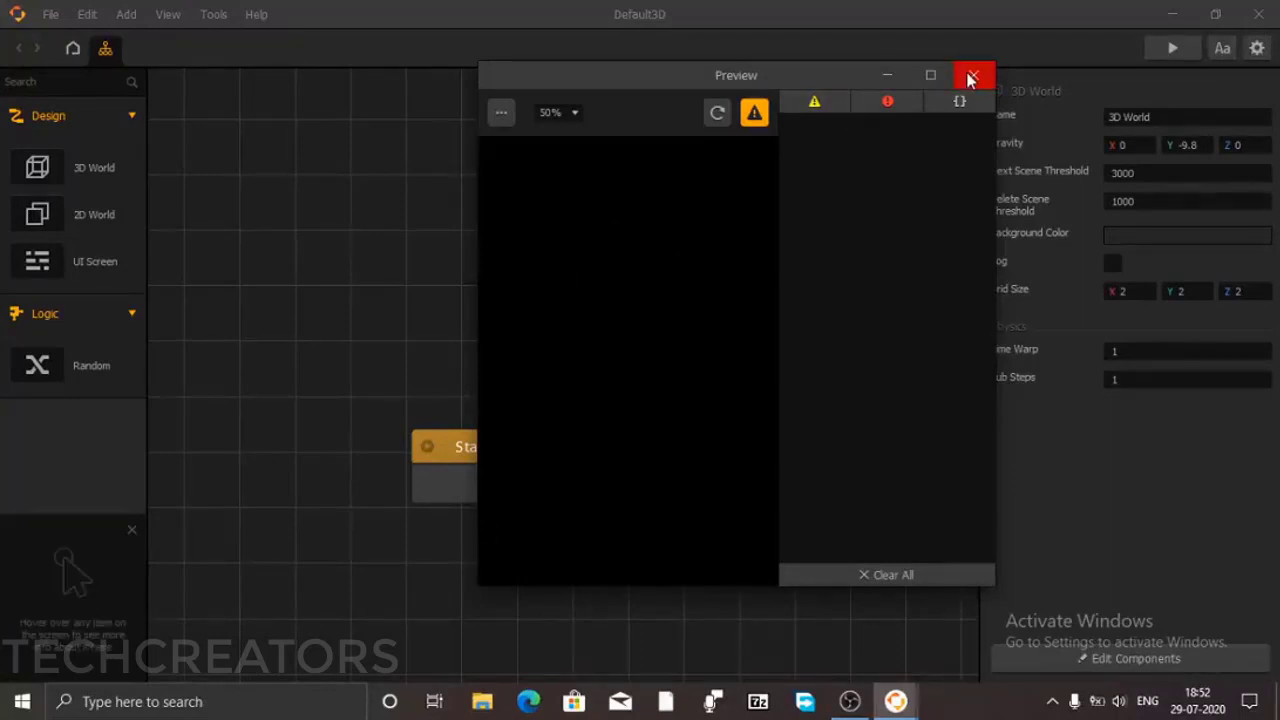
{"action": "left_click", "coordinate": [970, 77]}
{"action": "mouse_move", "coordinate": [681, 468]}
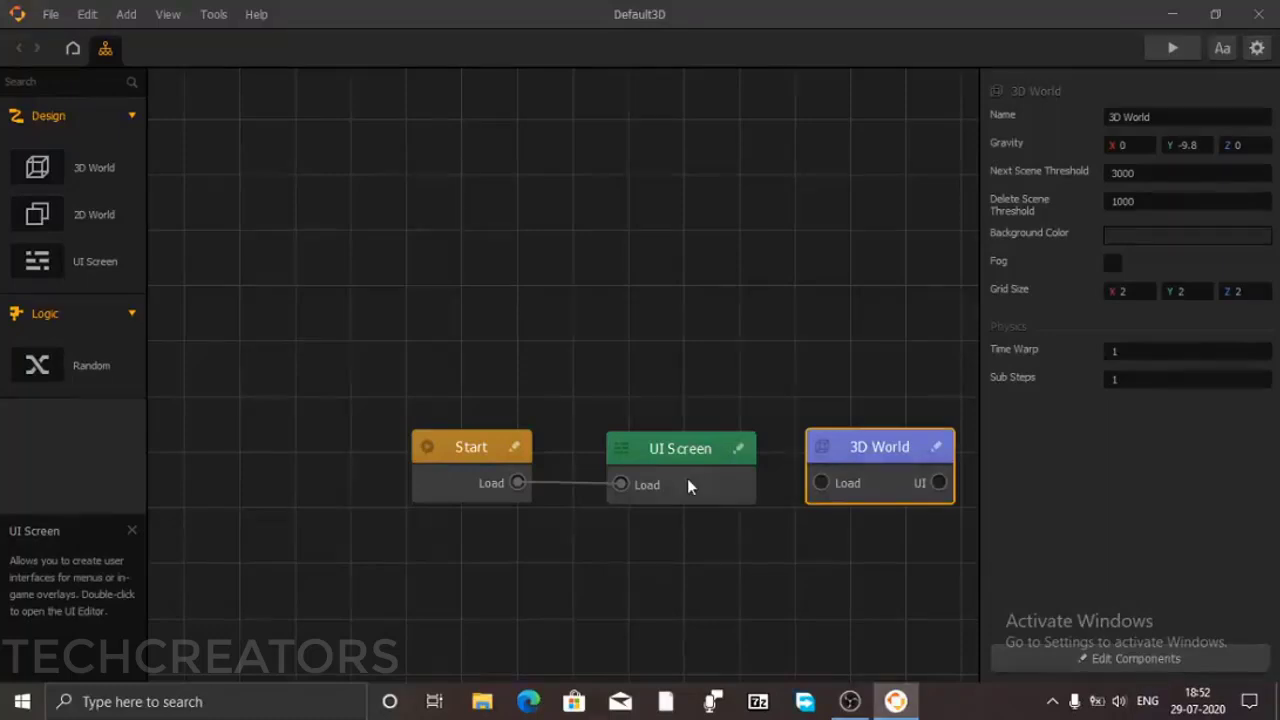
- Place a Navigation Button at the centre of the UI Screen canvas
{"action": "left_click", "coordinate": [736, 448]}
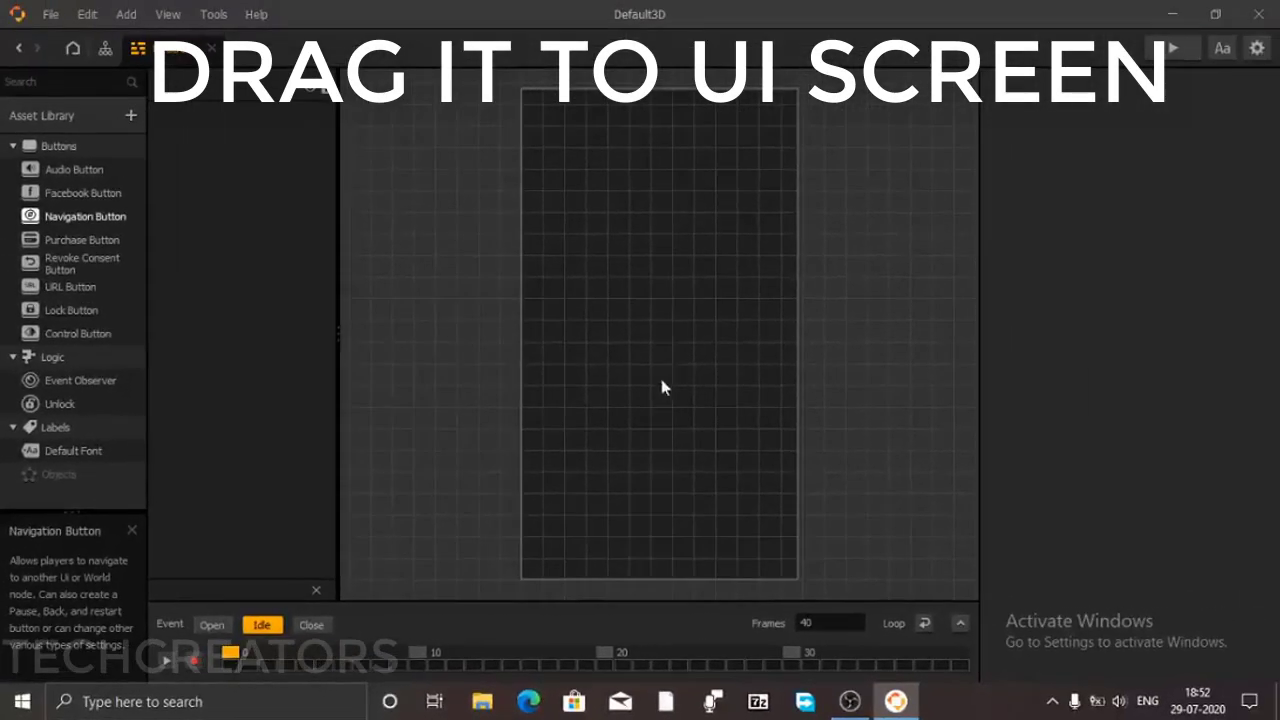
{"action": "left_click_drag", "start_coordinate": [661, 387], "coordinate": [657, 396]}
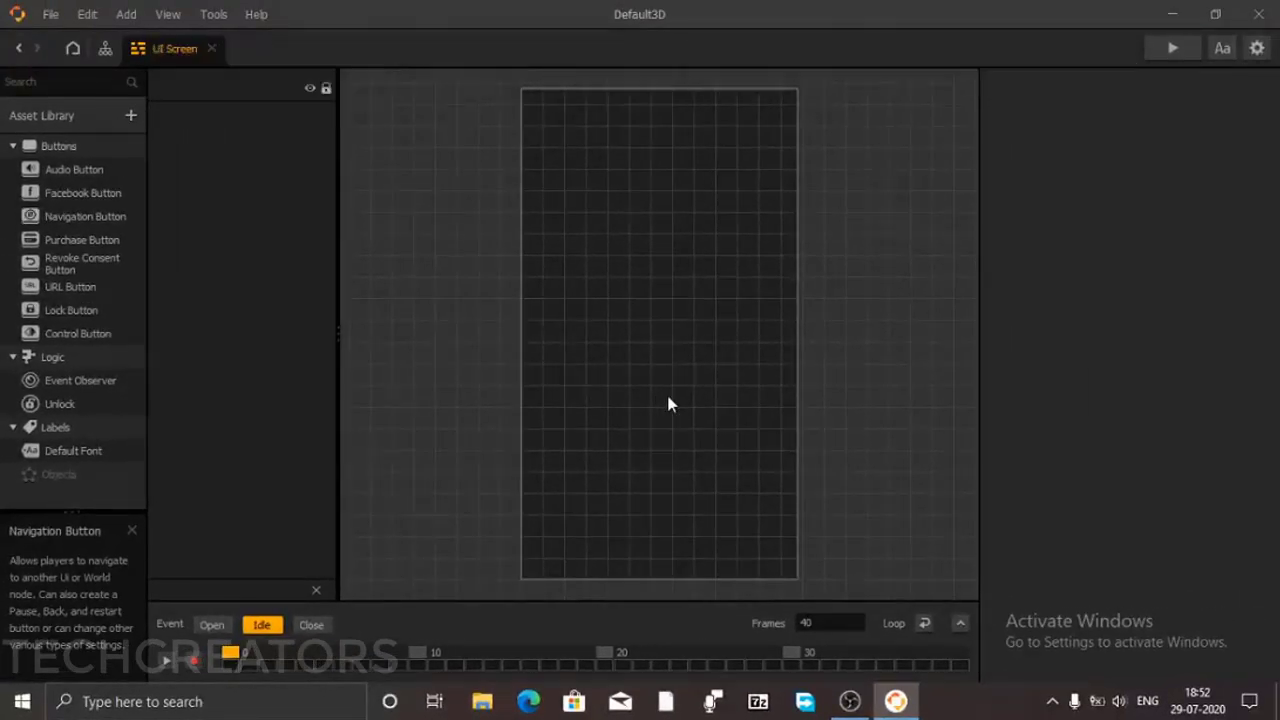
{"action": "left_click_drag", "start_coordinate": [670, 404], "coordinate": [669, 401]}
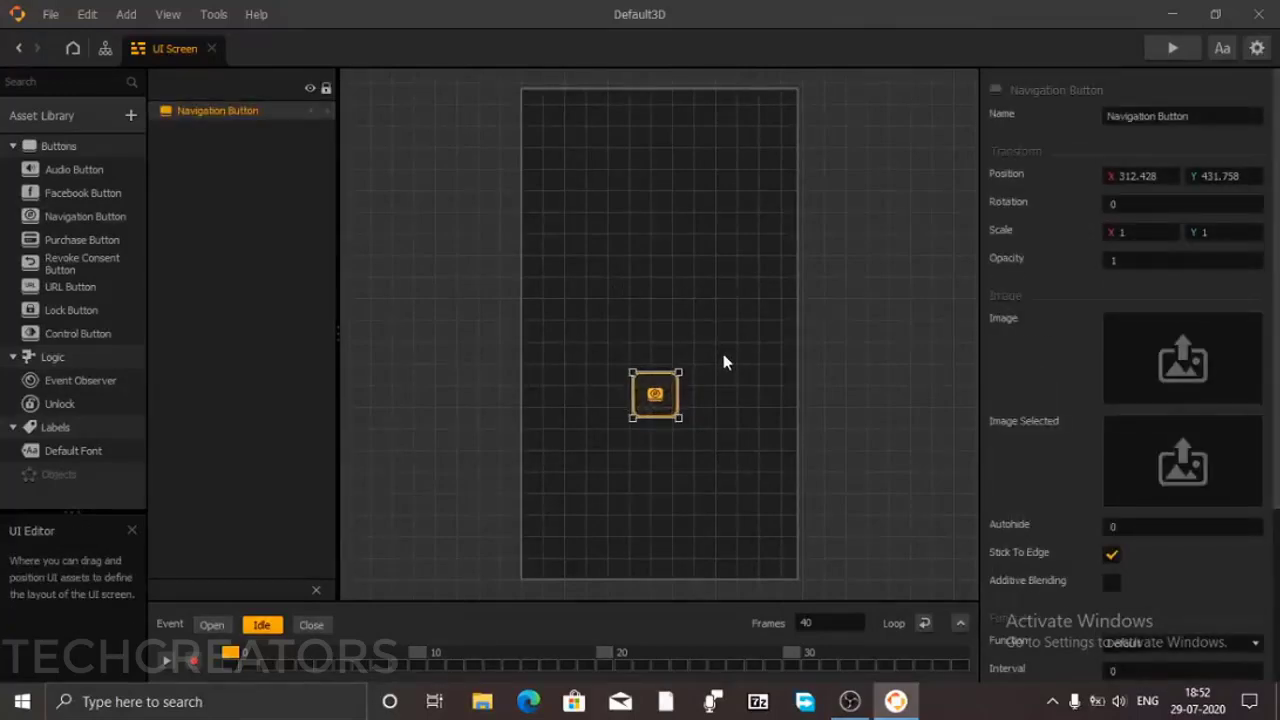
{"action": "left_click_drag", "start_coordinate": [656, 400], "coordinate": [653, 396]}
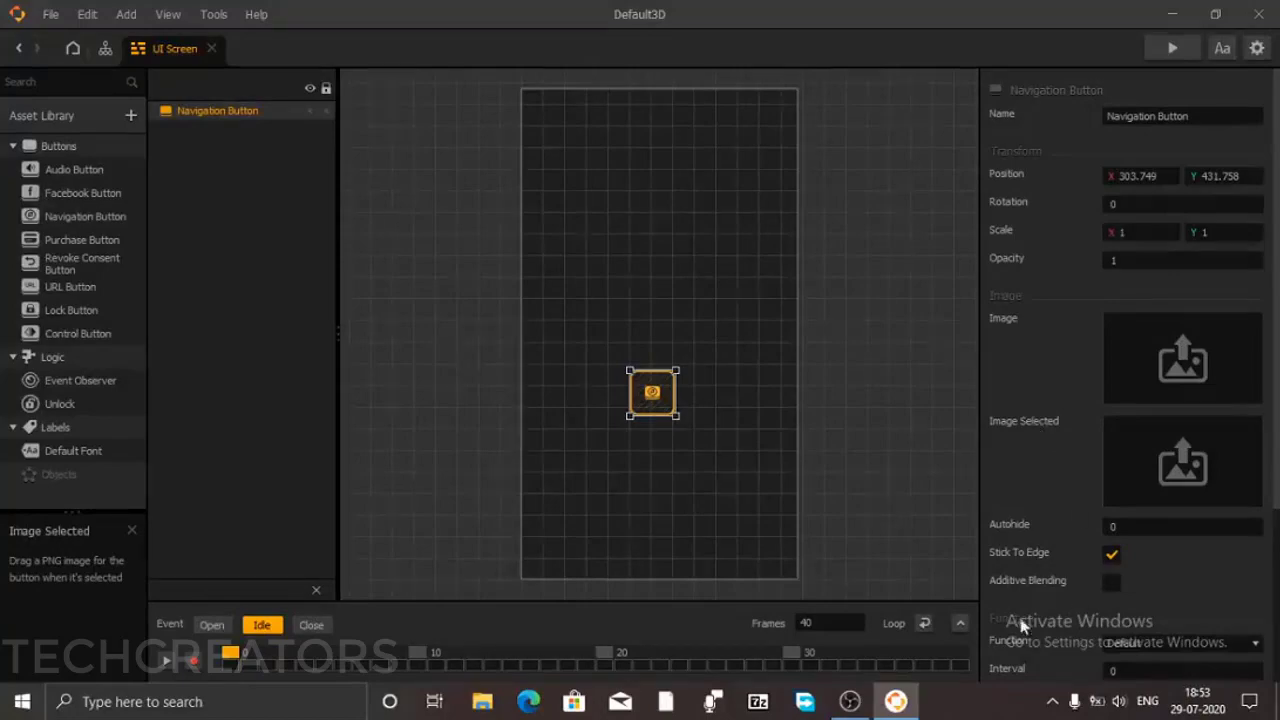
- Assign the Return key to the navigation button, keeping its Function on Default
{"action": "scroll", "coordinate": [1033, 505], "scroll_direction": "down", "scroll_amount": 3}
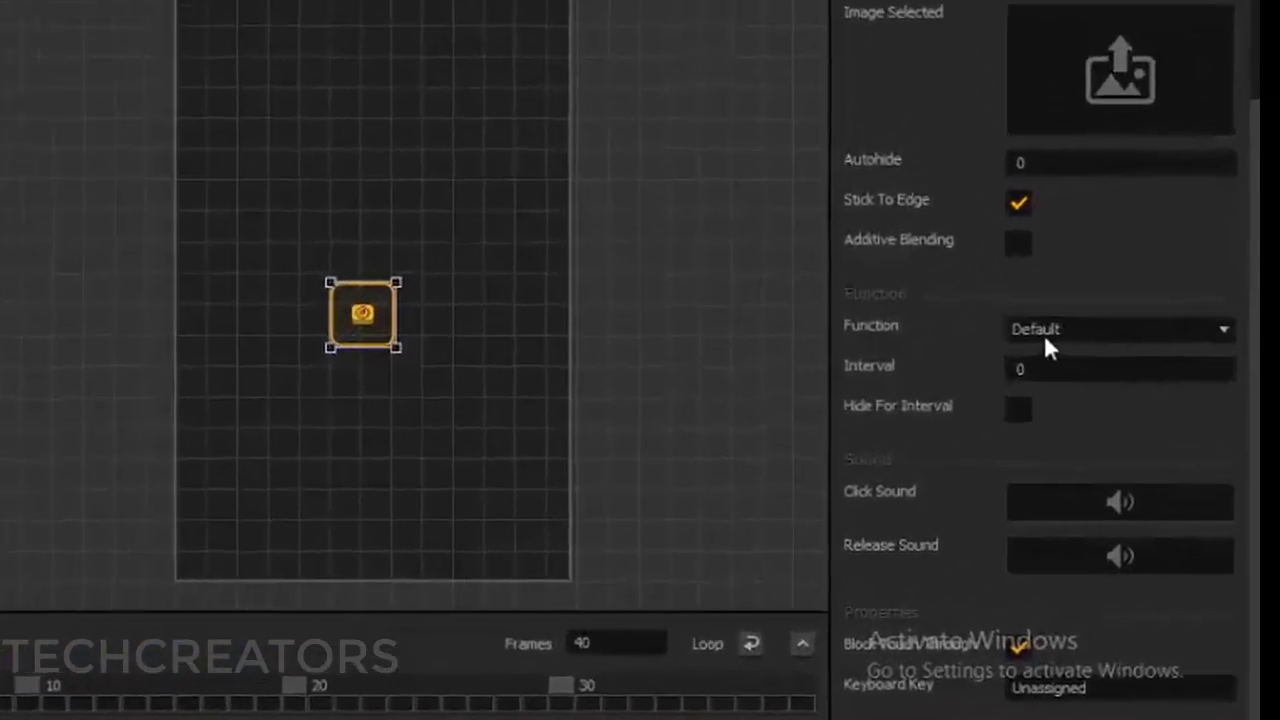
{"action": "left_click", "coordinate": [1150, 328]}
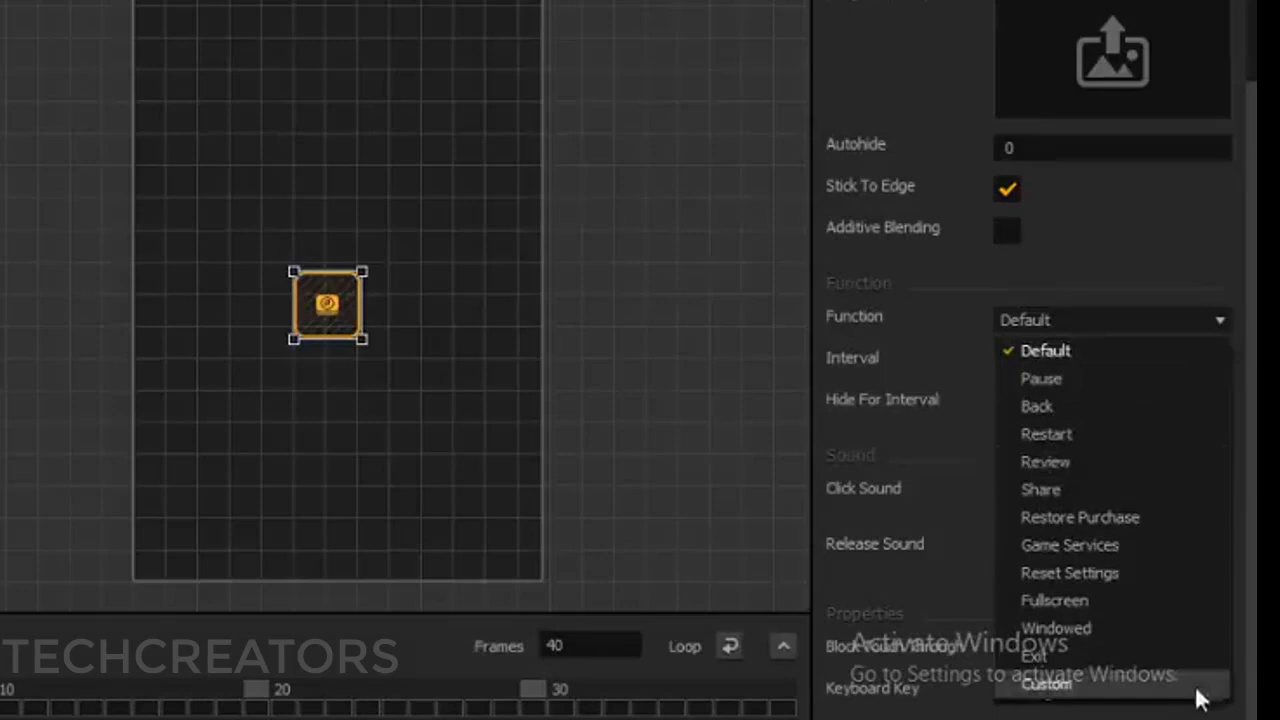
{"action": "left_click", "coordinate": [1064, 348]}
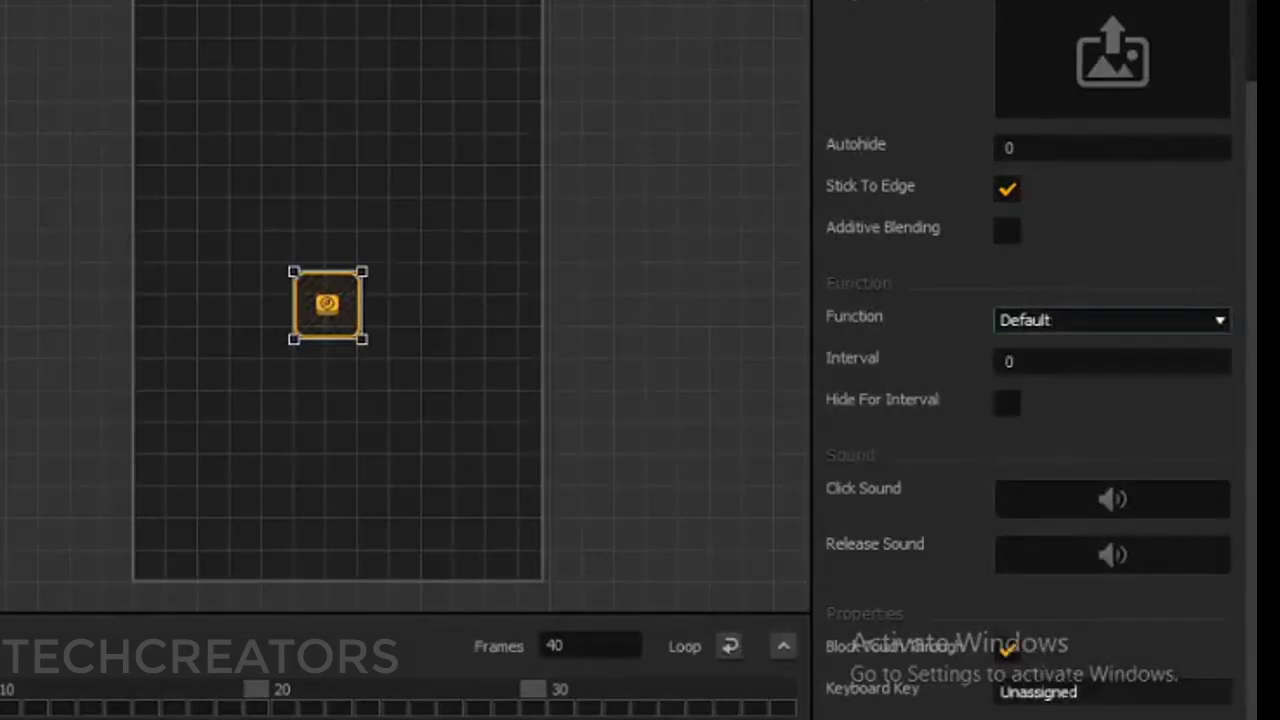
{"action": "left_click", "coordinate": [1040, 692]}
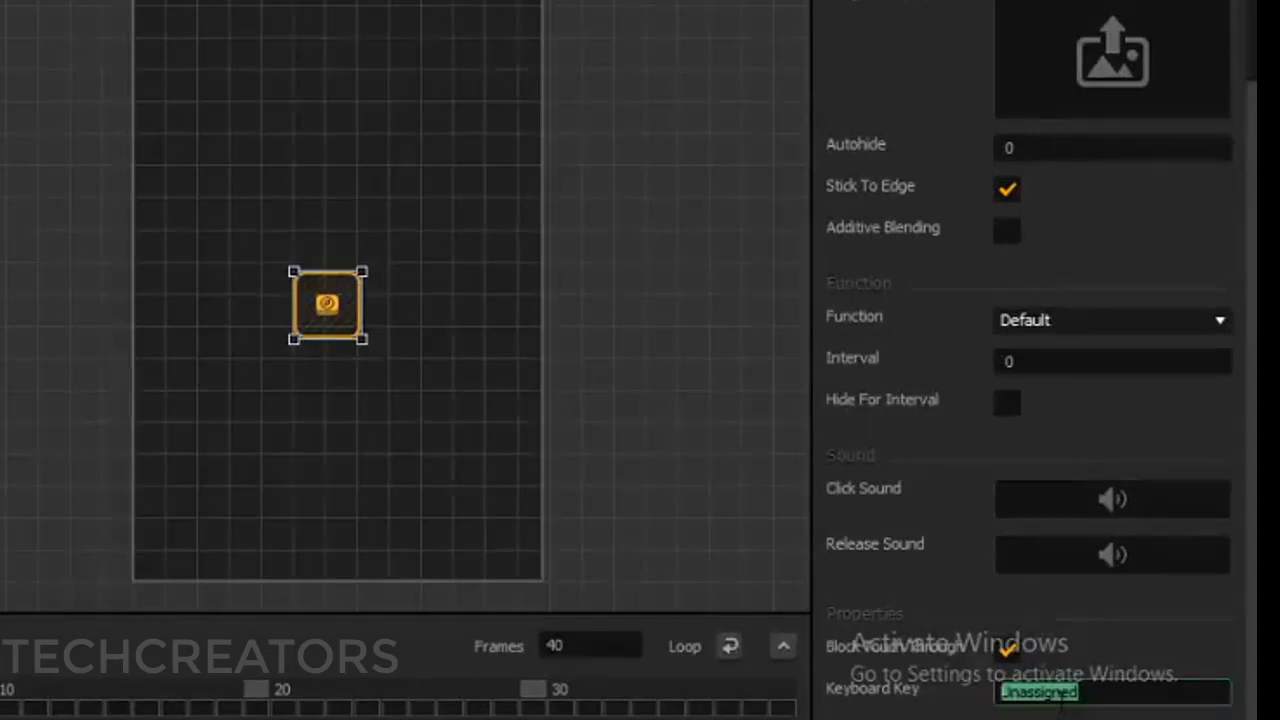
{"action": "key", "text": "Return"}
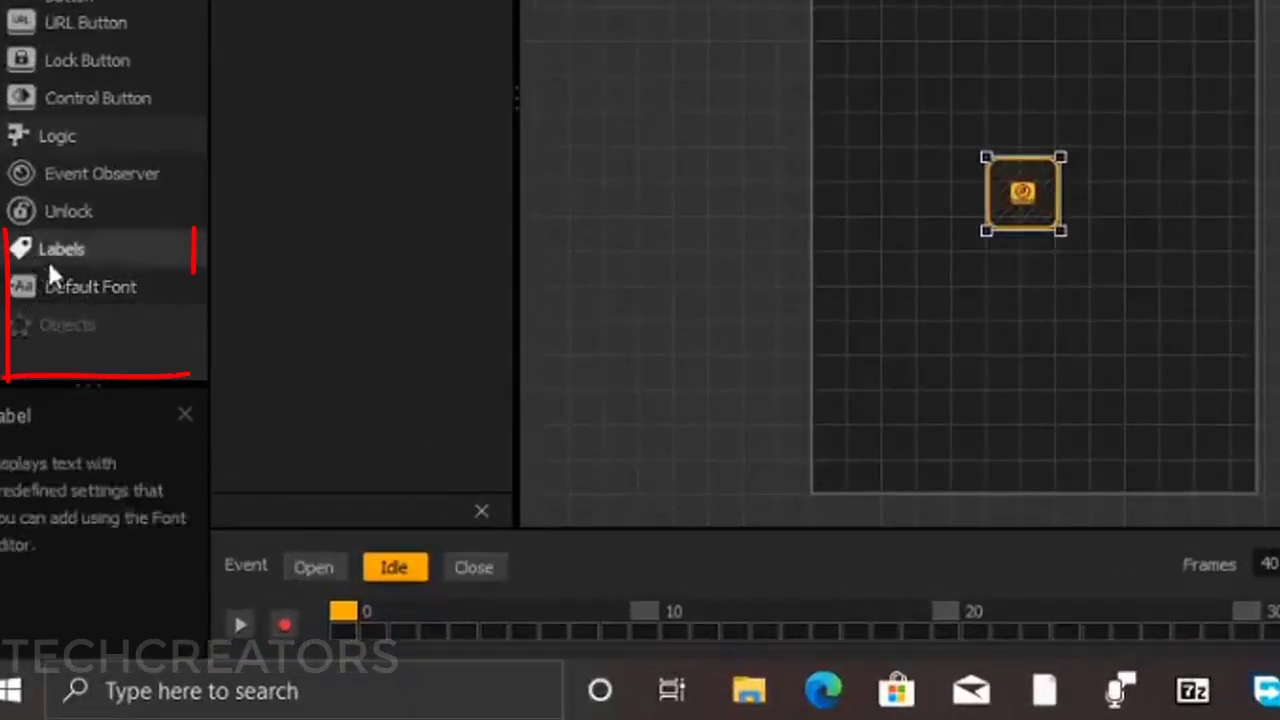
- Drop a Default Font label onto the UI screen just above the button
{"action": "mouse_move", "coordinate": [98, 282]}
{"action": "left_mouse_down"}
{"action": "mouse_move", "coordinate": [418, 280]}
{"action": "mouse_move", "coordinate": [1021, 109]}
{"action": "left_mouse_up"}
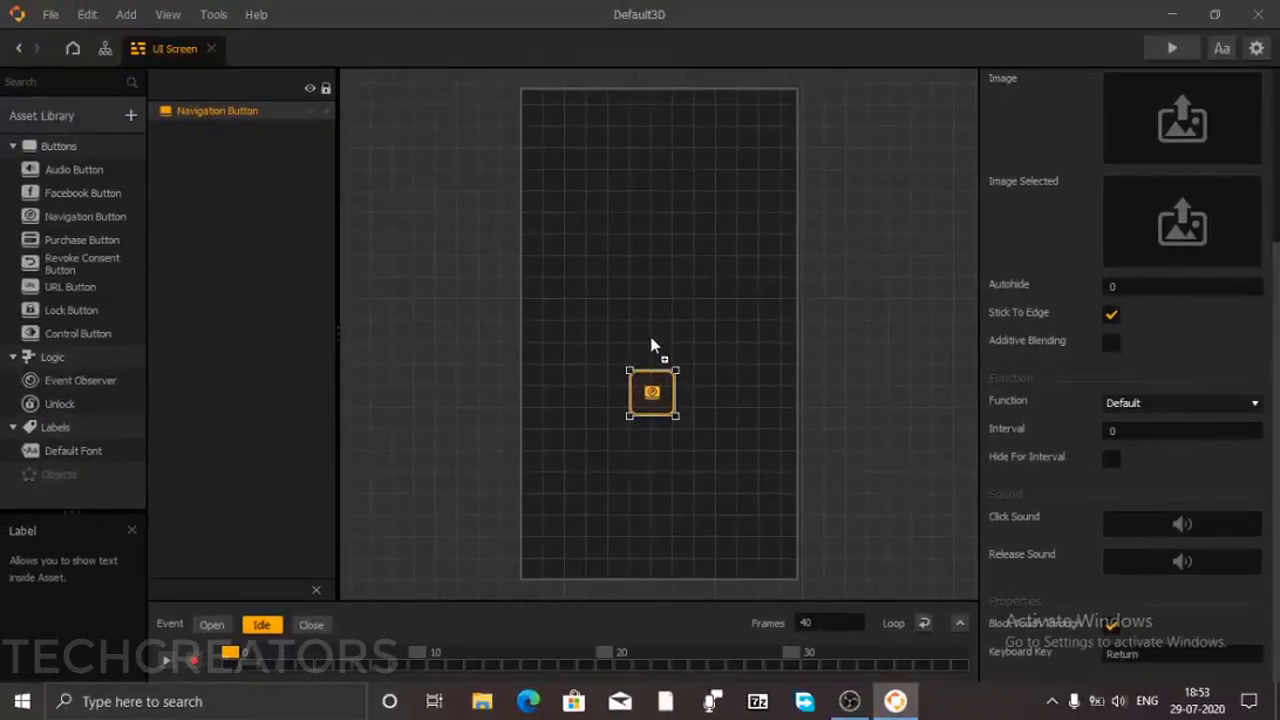
{"action": "mouse_move", "coordinate": [1021, 115]}
{"action": "left_mouse_down"}
{"action": "mouse_move", "coordinate": [636, 425]}
{"action": "mouse_move", "coordinate": [650, 337]}
{"action": "left_mouse_up"}
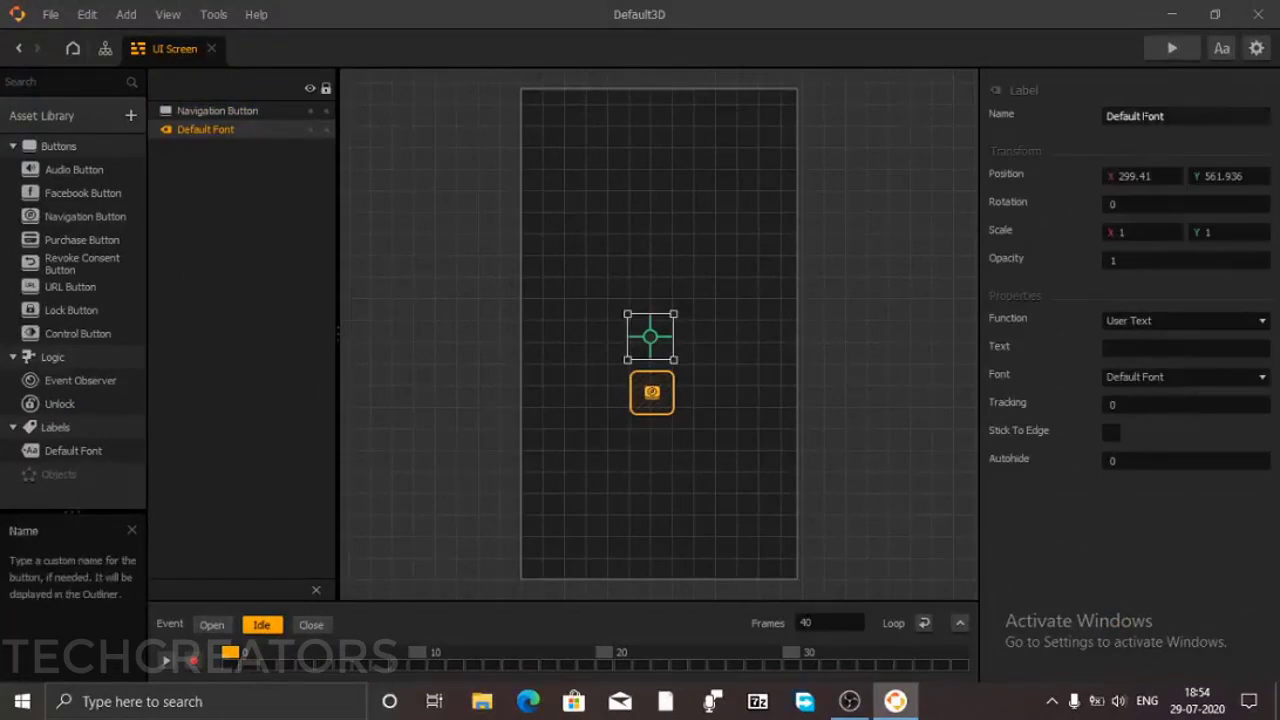
- Rename the navigation button to 'Start Button'
{"action": "left_click", "coordinate": [653, 393]}
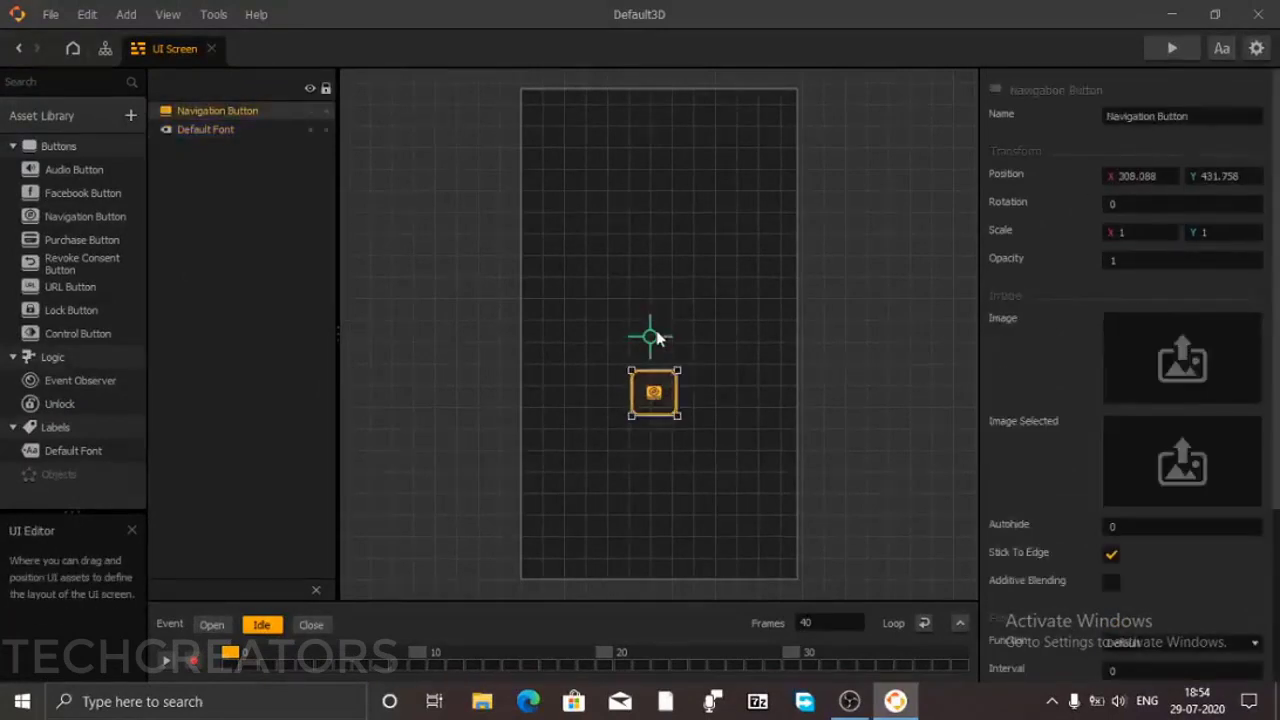
{"action": "left_click", "coordinate": [670, 318]}
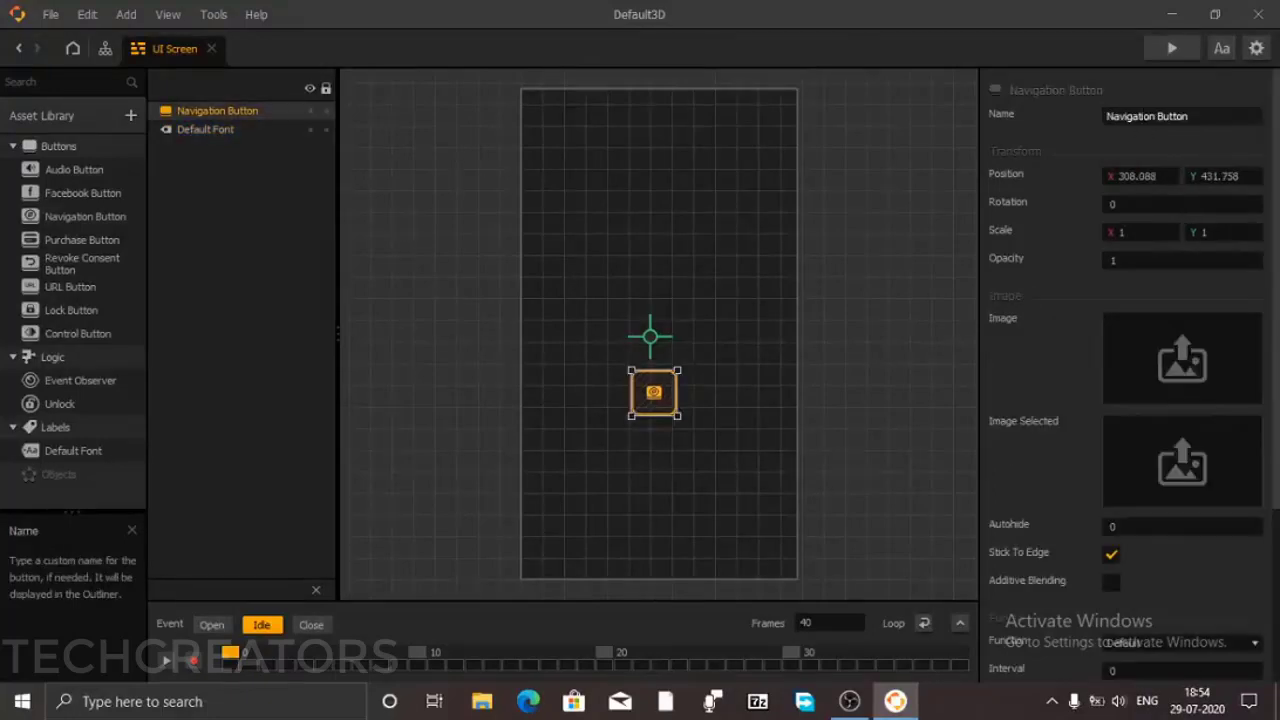
{"action": "double_click", "coordinate": [1150, 116]}
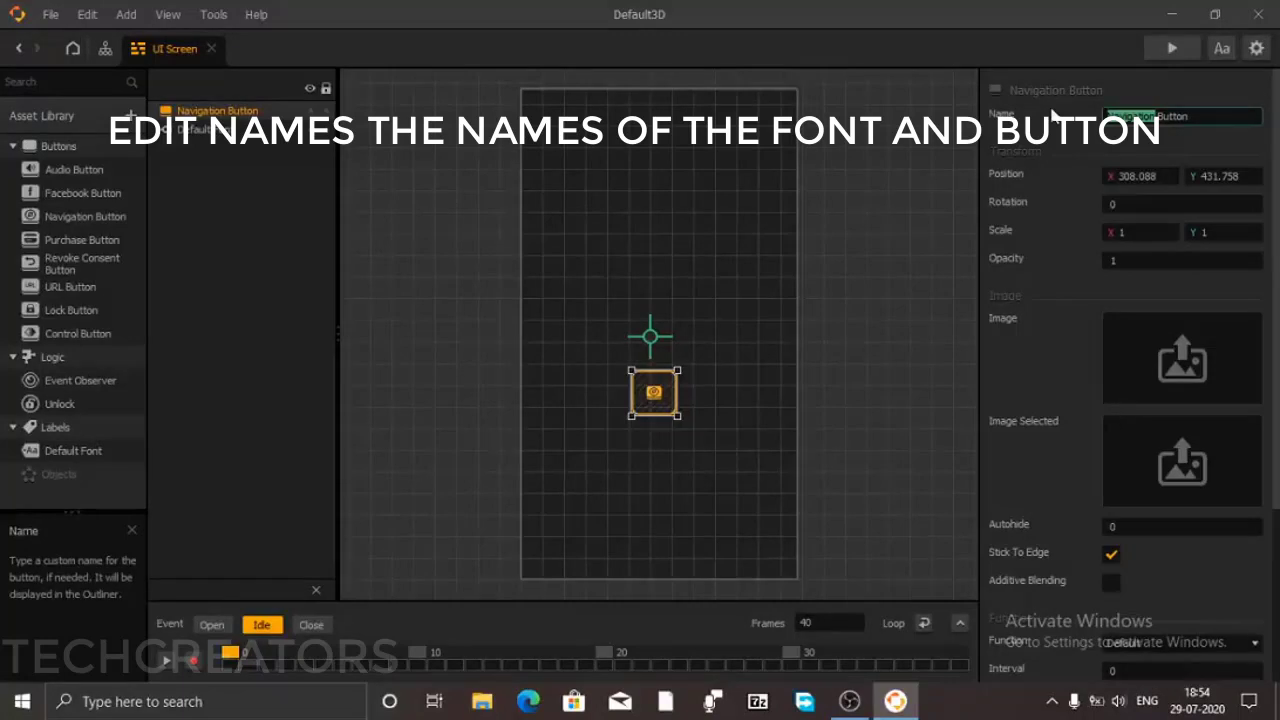
{"action": "type", "text": "Sa"}
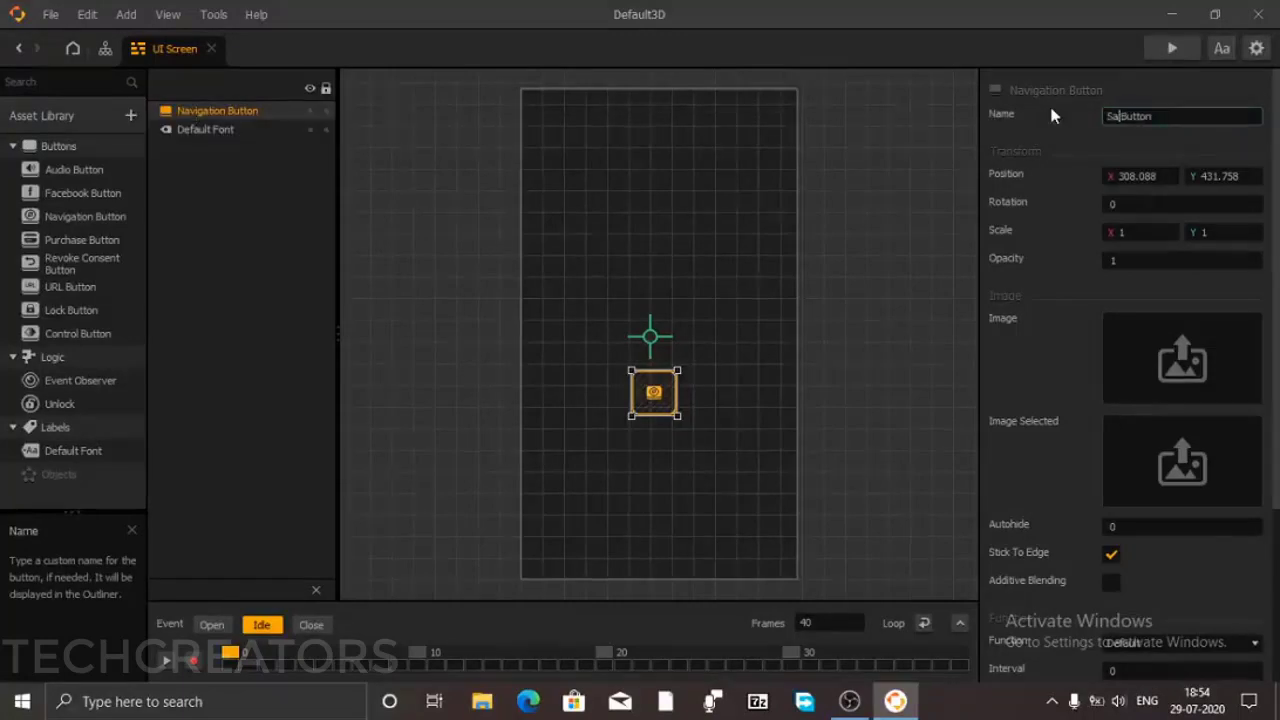
{"action": "key", "text": "BackSpace"}
{"action": "key", "text": "BackSpace"}
{"action": "type", "text": "Start"}
{"action": "scroll", "coordinate": [1080, 400], "scroll_direction": "down", "scroll_amount": 3}
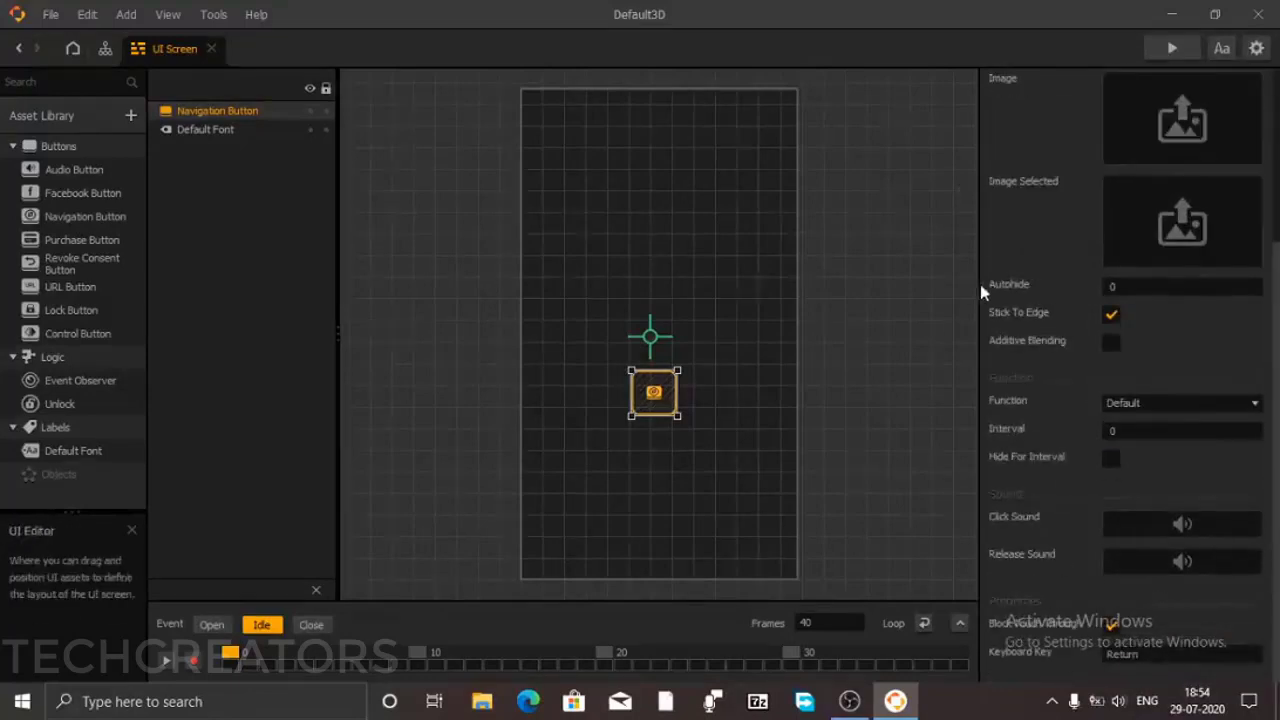
{"action": "scroll", "coordinate": [1000, 270], "scroll_direction": "up", "scroll_amount": 3}
- Begin renaming the Default Font label to 'start font'
{"action": "left_click", "coordinate": [650, 345]}
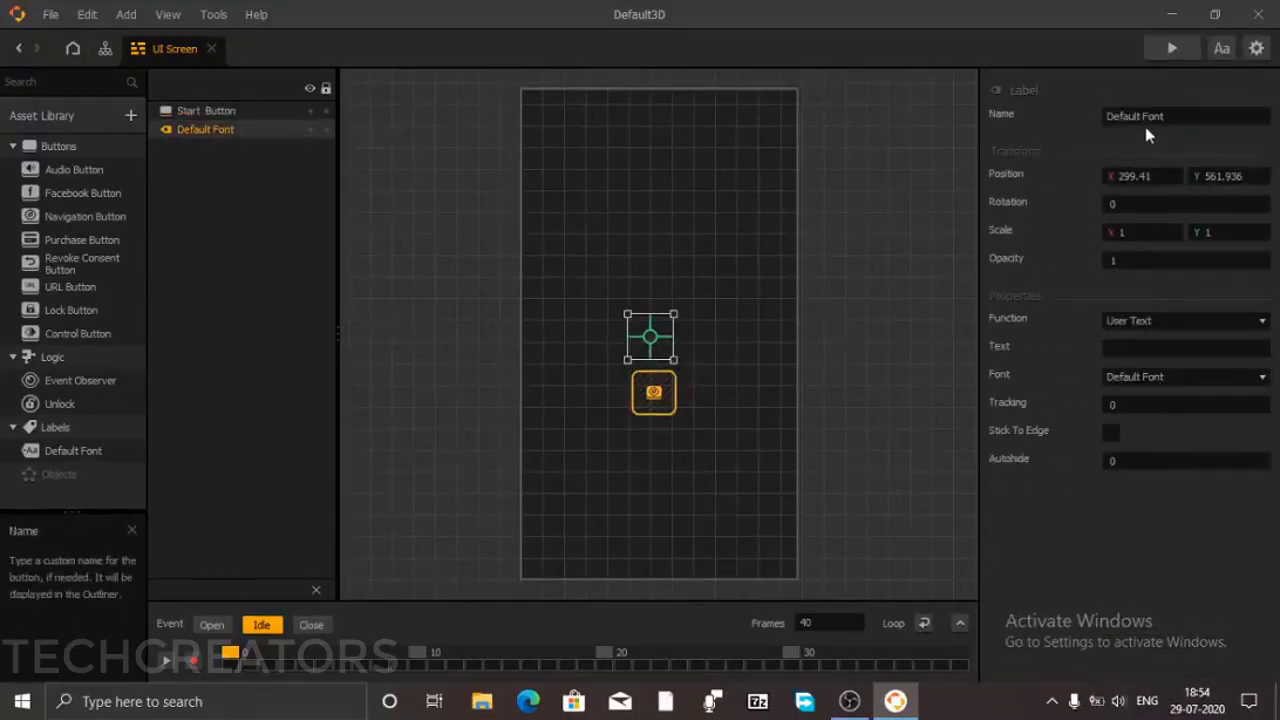
{"action": "left_click", "coordinate": [1148, 116]}
{"action": "double_click", "coordinate": [1122, 116]}
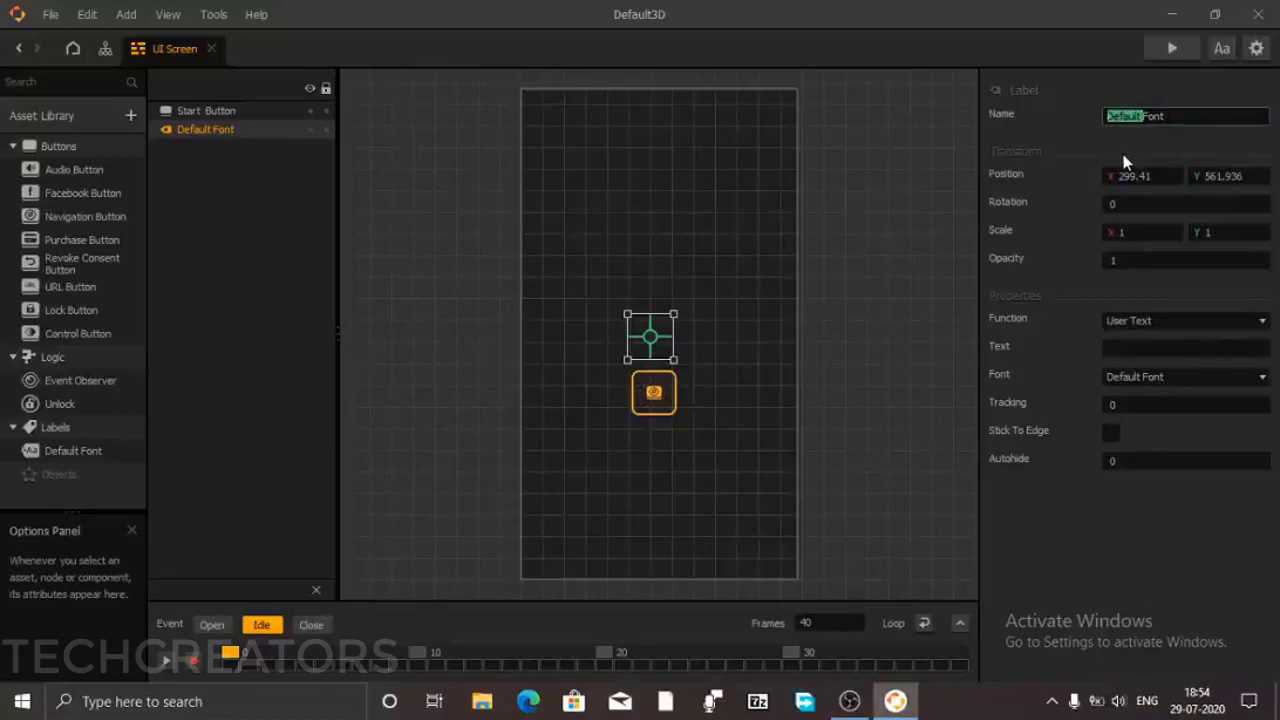
{"action": "type", "text": "sa"}
{"action": "type", "text": "art"}
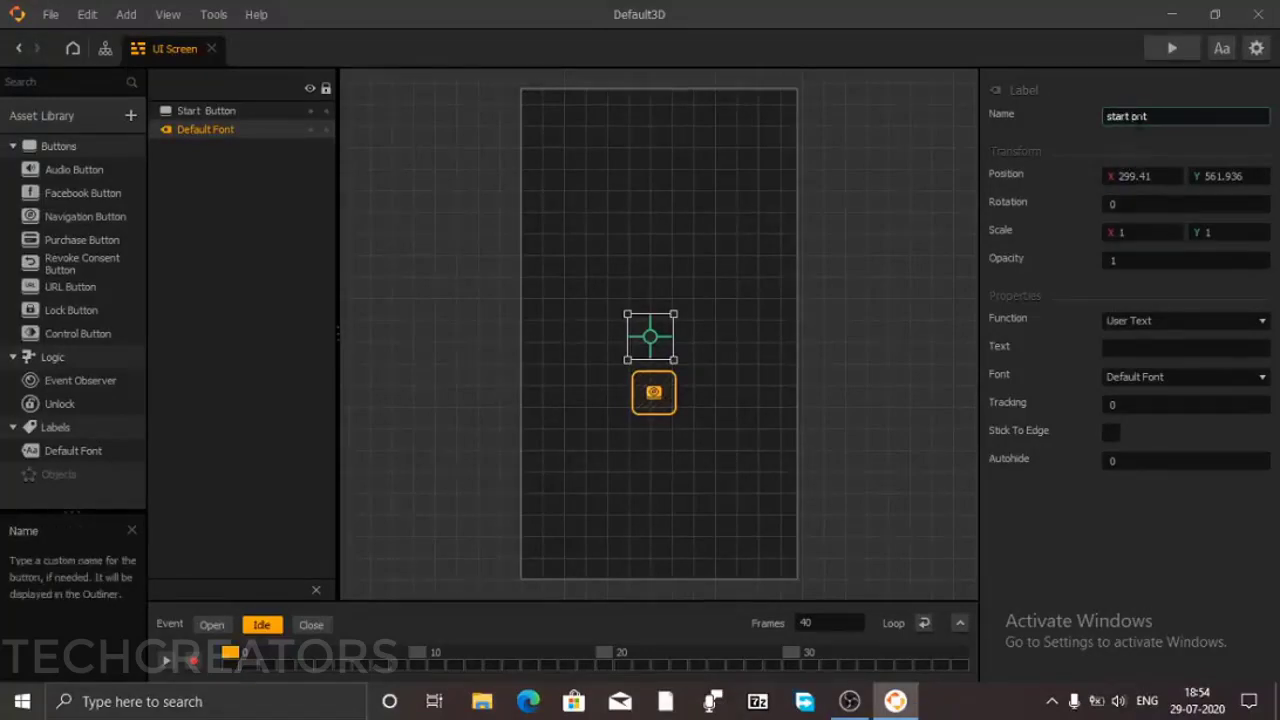
{"action": "type", "text": " f"}
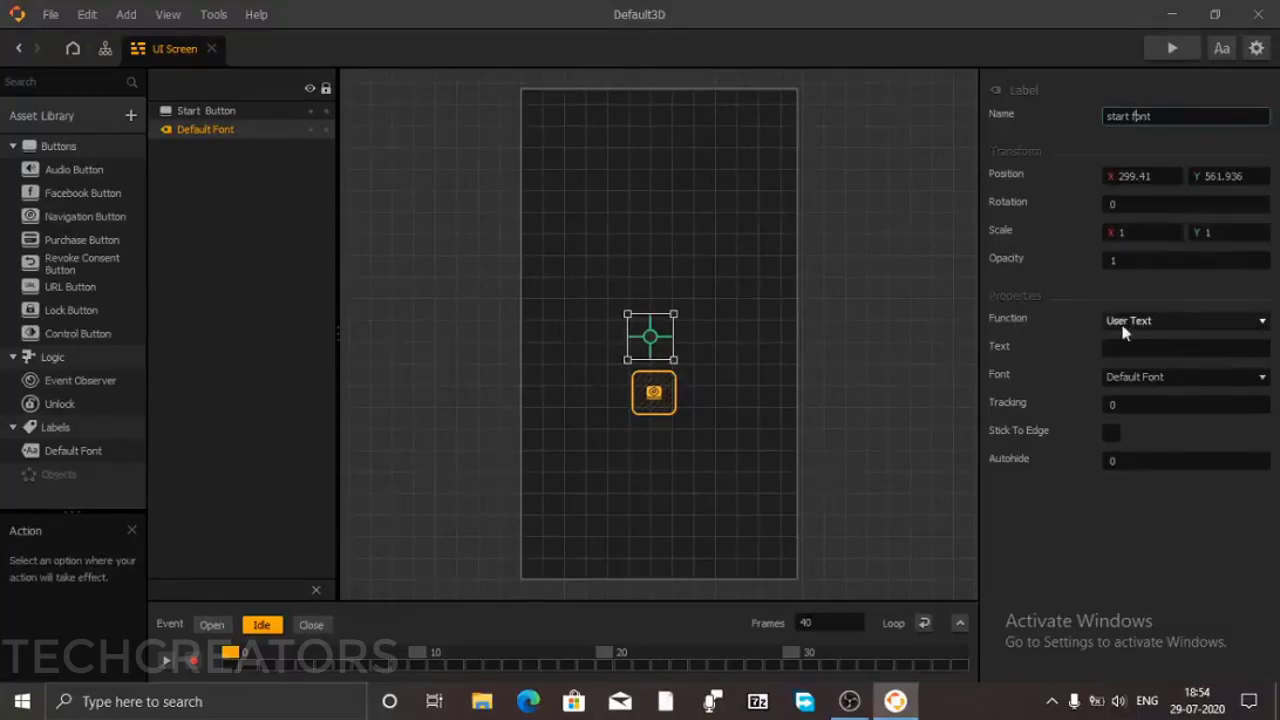
{"action": "left_click", "coordinate": [1180, 321]}
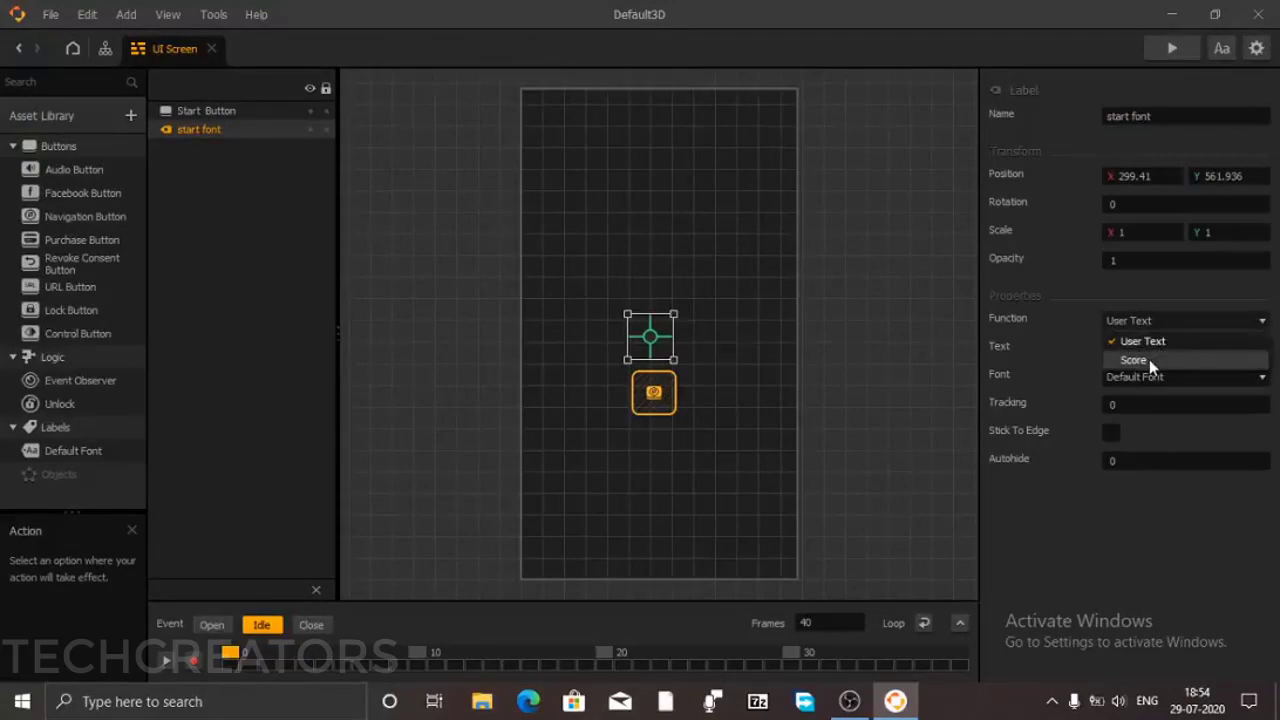
{"action": "left_click", "coordinate": [1145, 341]}
{"action": "left_click", "coordinate": [1150, 348]}
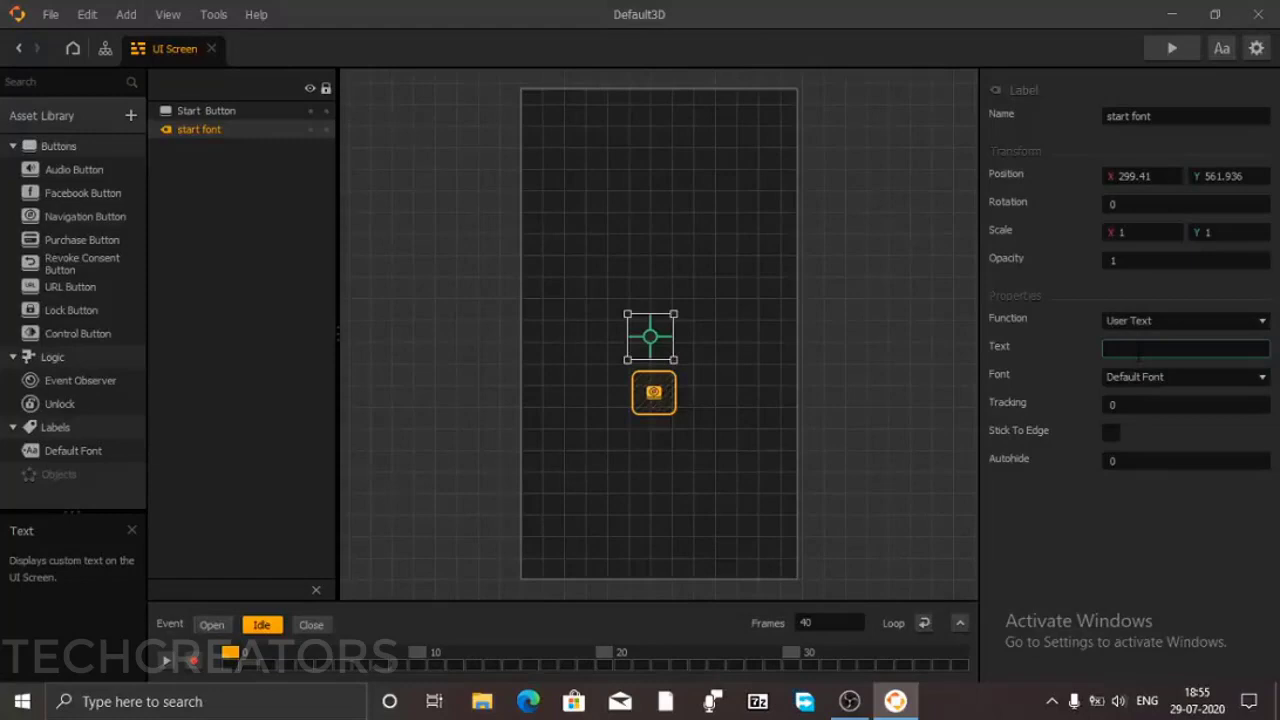
{"action": "type", "text": "PR"}
{"action": "type", "text": "ES"}
{"action": "type", "text": "S ENTER"}
{"action": "type", "text": " TO PLS"}
{"action": "key", "text": "BackSpace"}
{"action": "type", "text": "AY"}
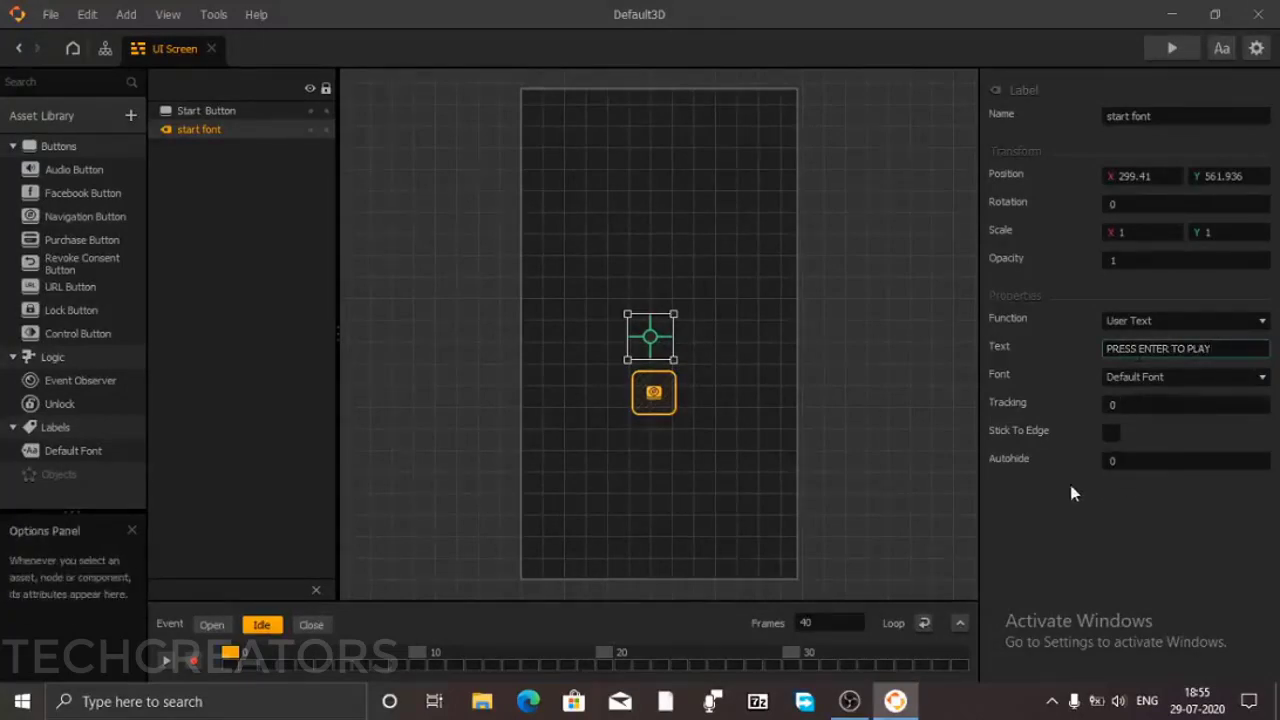
{"action": "key", "text": "Return"}
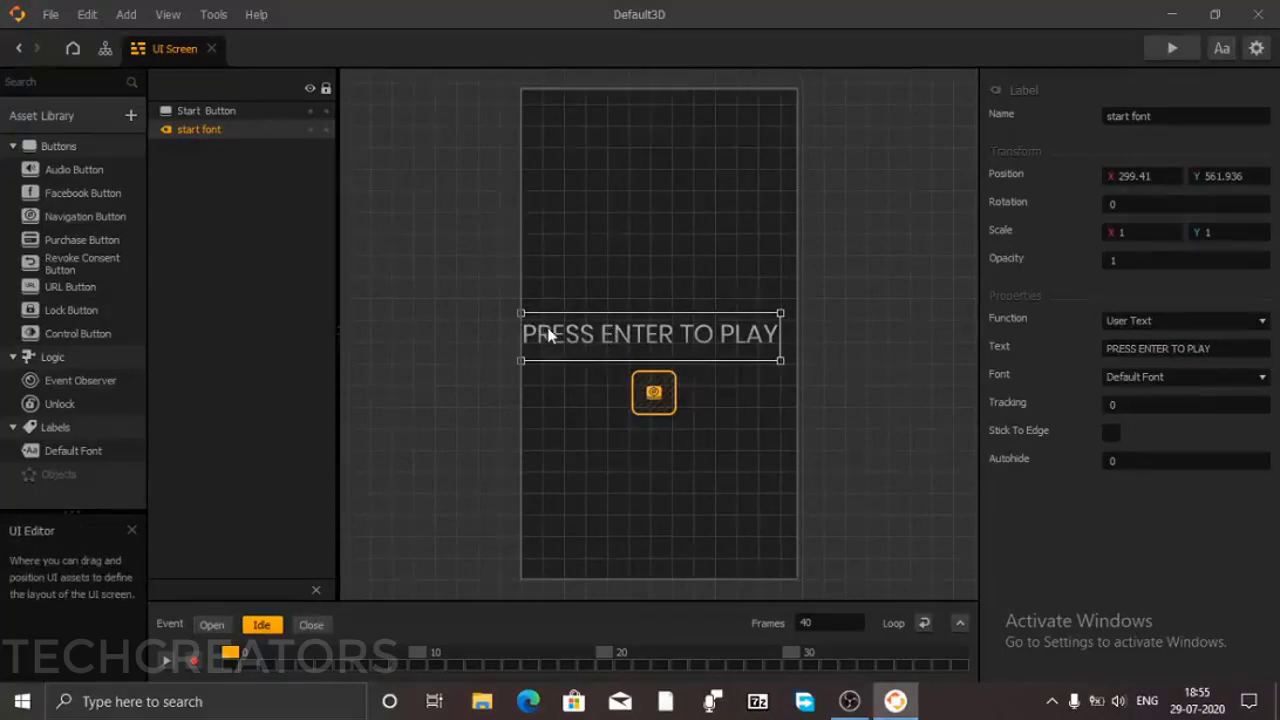
{"action": "left_click", "coordinate": [1257, 376]}
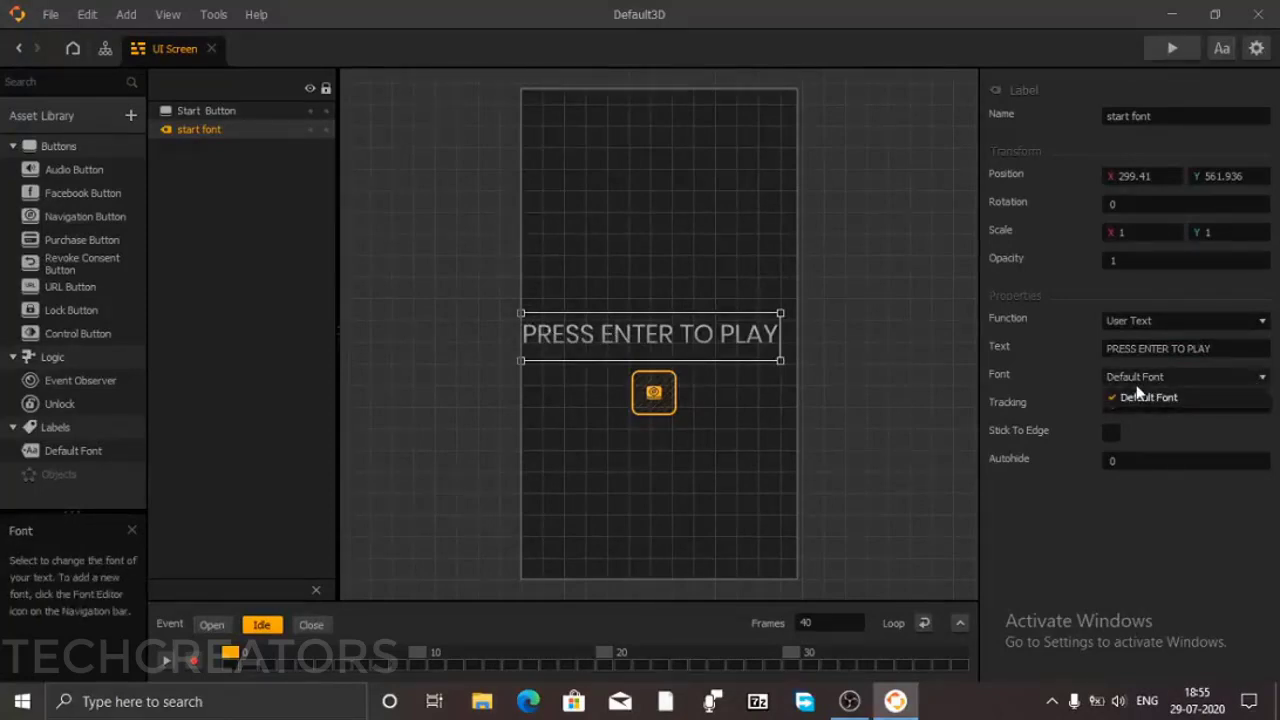
{"action": "left_click", "coordinate": [1140, 397]}
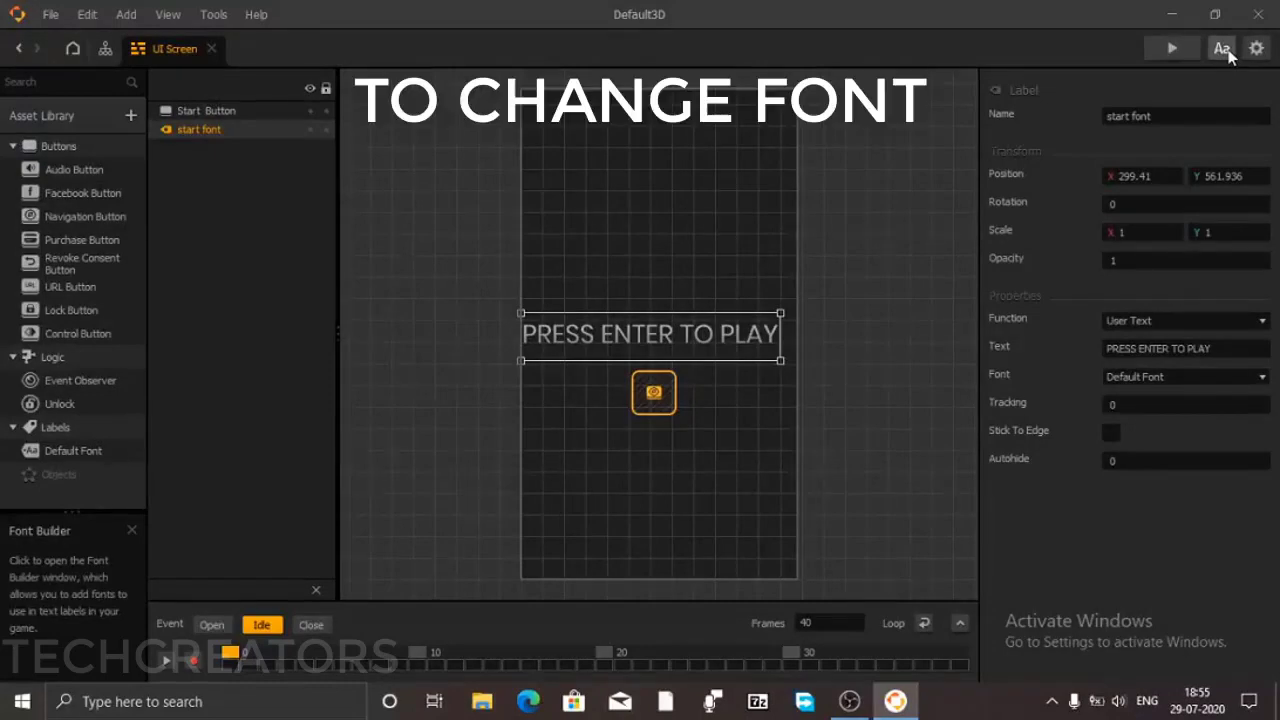
- Add a new Untitled Font in the Font Builder using the Evil Empire typeface
{"action": "left_click", "coordinate": [1222, 49]}
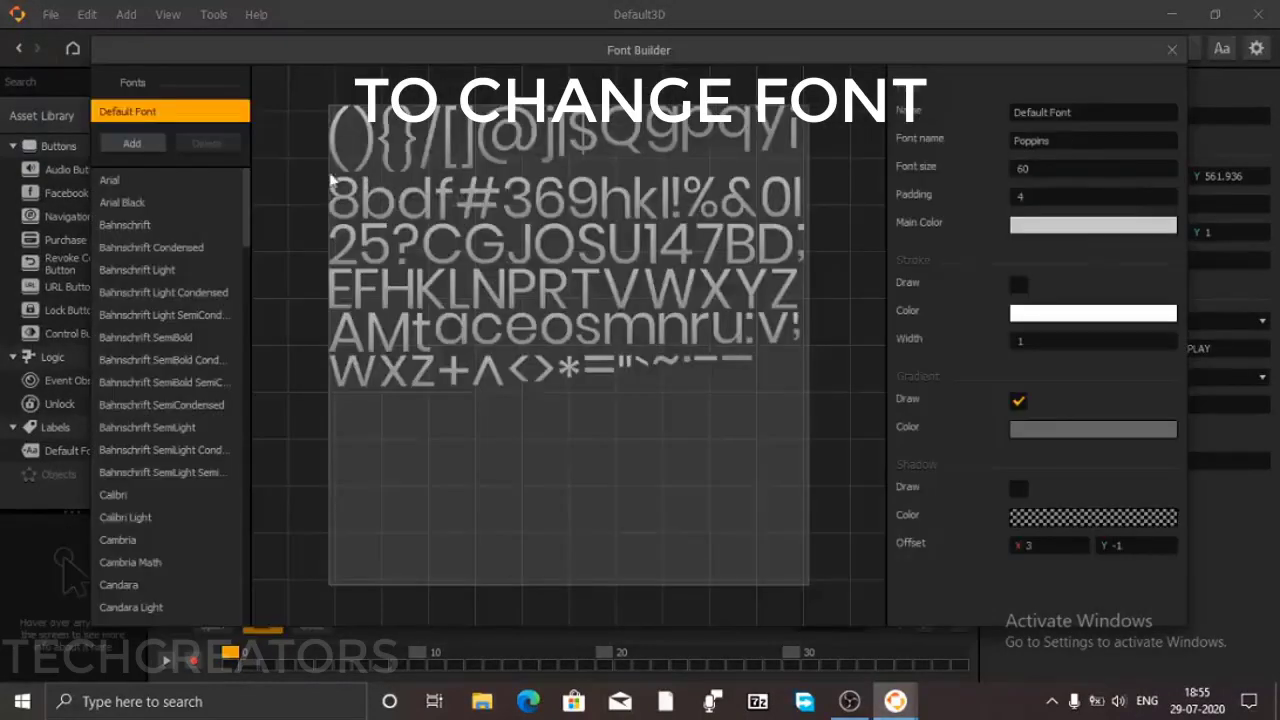
{"action": "left_click_drag", "start_coordinate": [247, 232], "coordinate": [249, 280]}
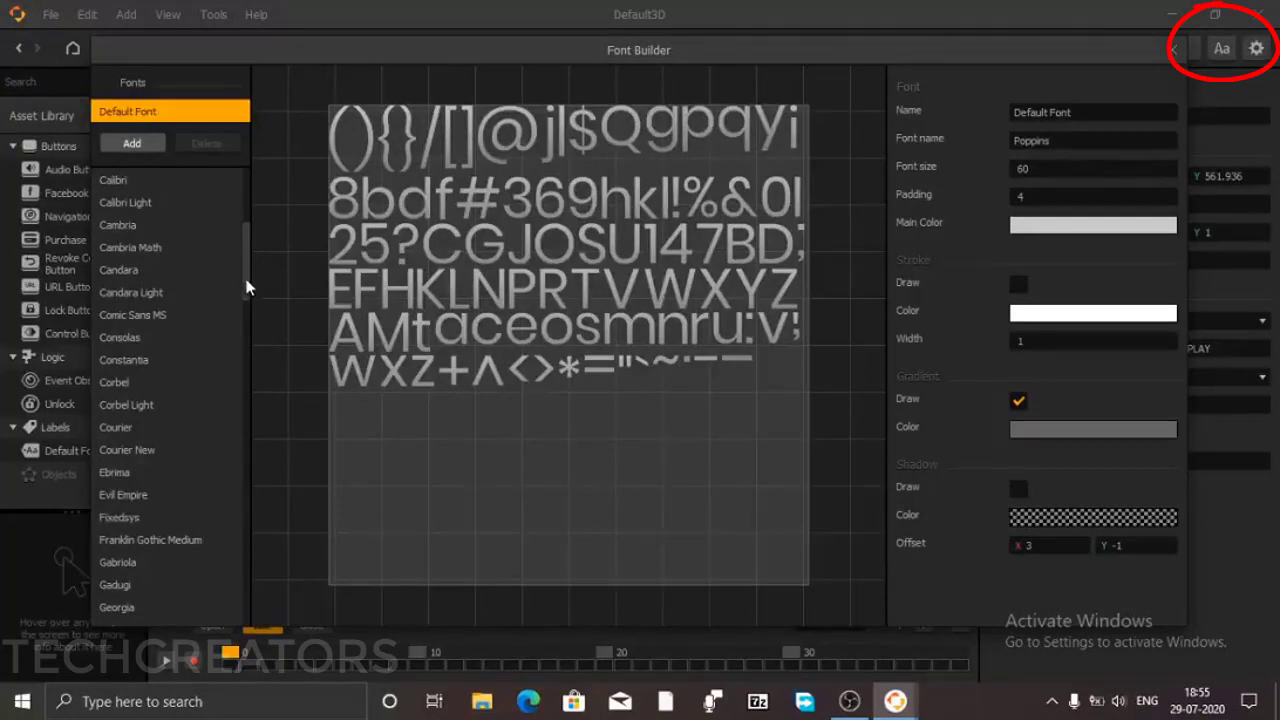
{"action": "scroll", "coordinate": [243, 307], "scroll_direction": "down", "scroll_amount": 5}
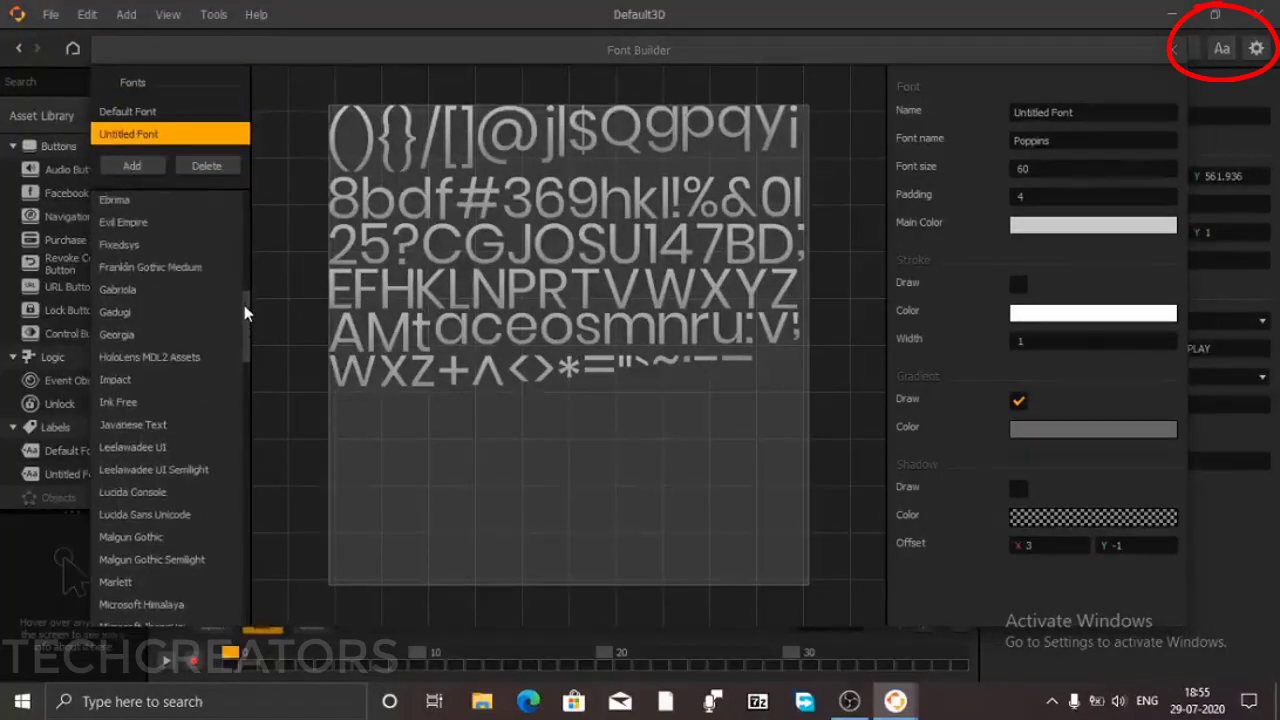
{"action": "mouse_move", "coordinate": [244, 306]}
{"action": "left_mouse_down"}
{"action": "mouse_move", "coordinate": [246, 380]}
{"action": "mouse_move", "coordinate": [246, 294]}
{"action": "left_mouse_up"}
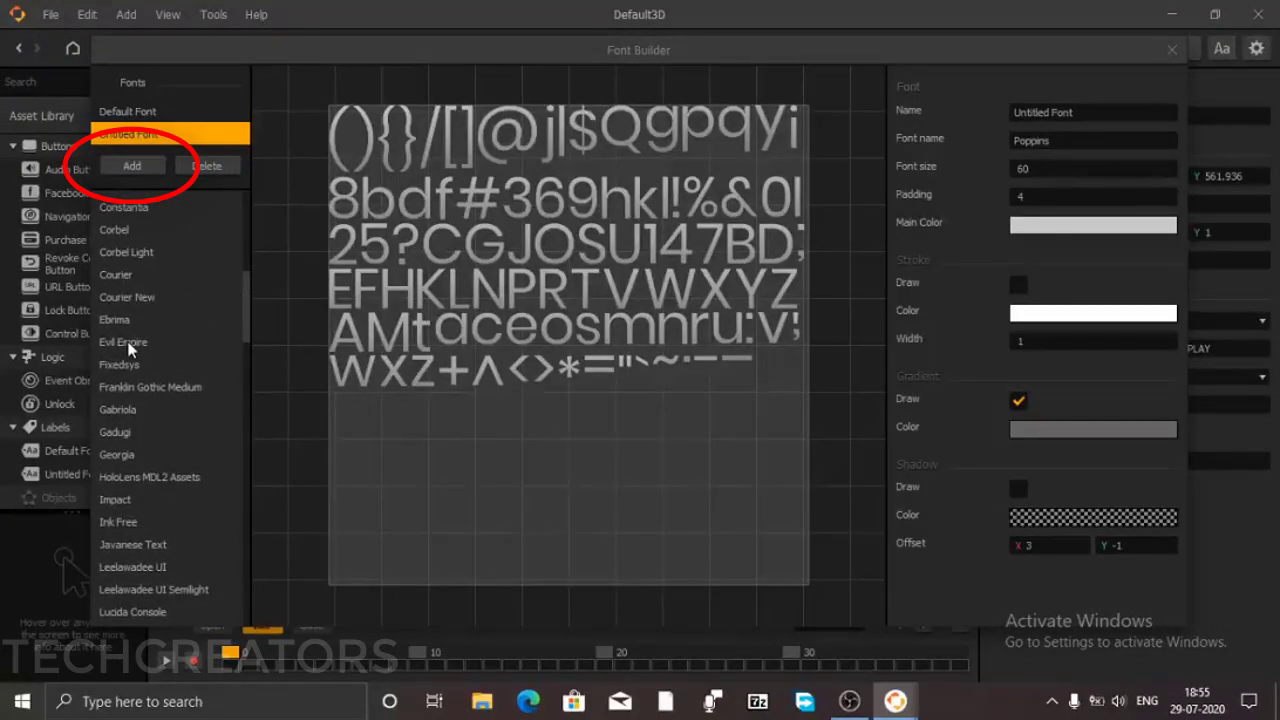
{"action": "left_click", "coordinate": [130, 341]}
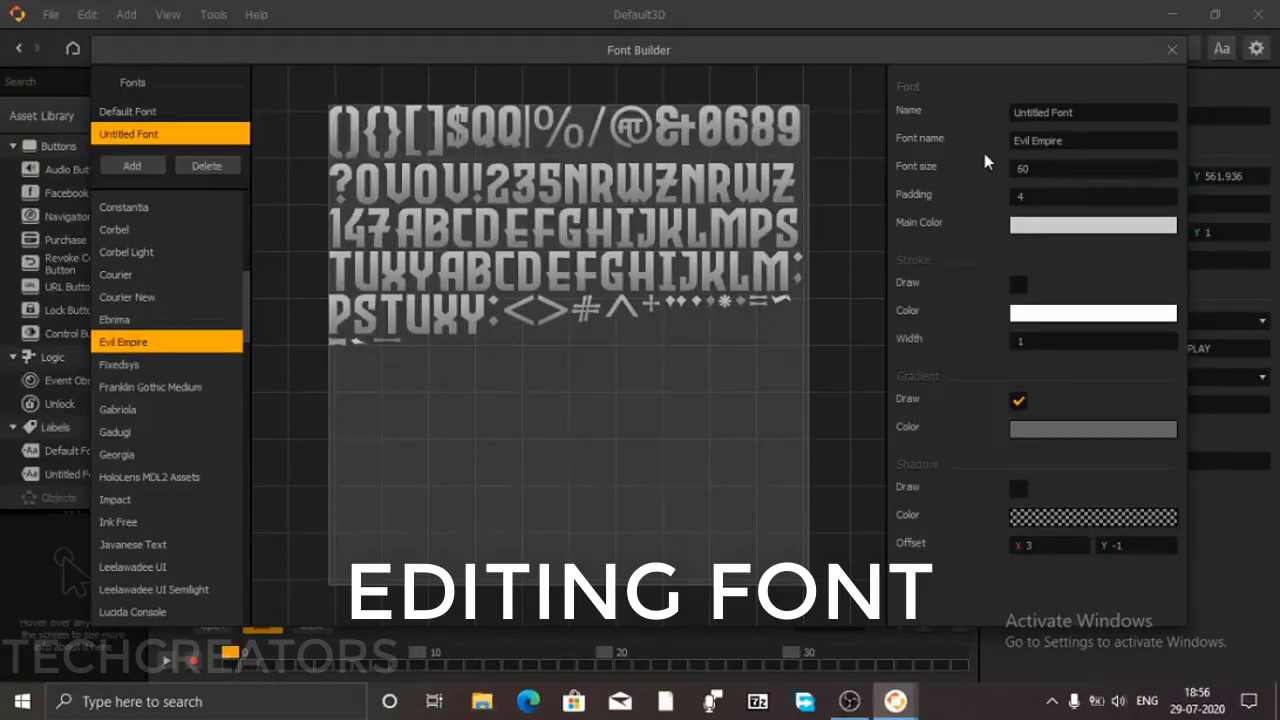
- Rename the new font to 'EVIL Font'
{"action": "left_click", "coordinate": [1060, 112]}
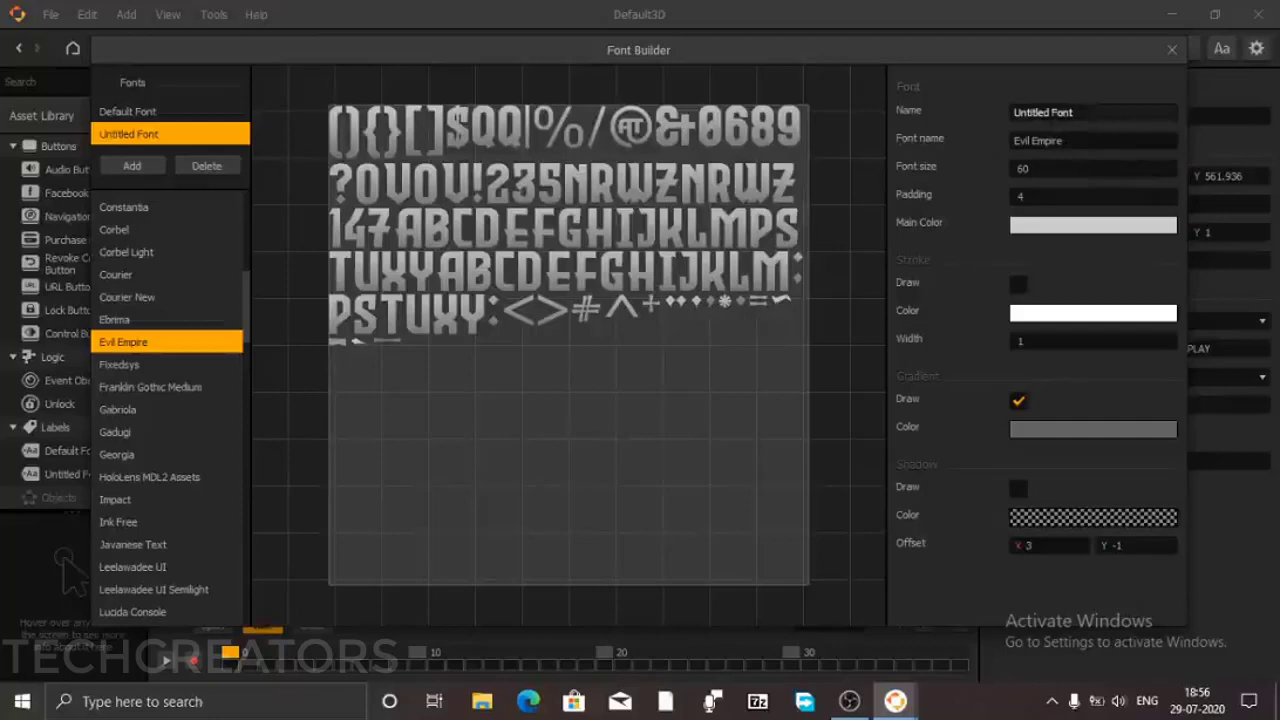
{"action": "double_click", "coordinate": [1028, 112]}
{"action": "key", "text": "BackSpace"}
{"action": "type", "text": "E"}
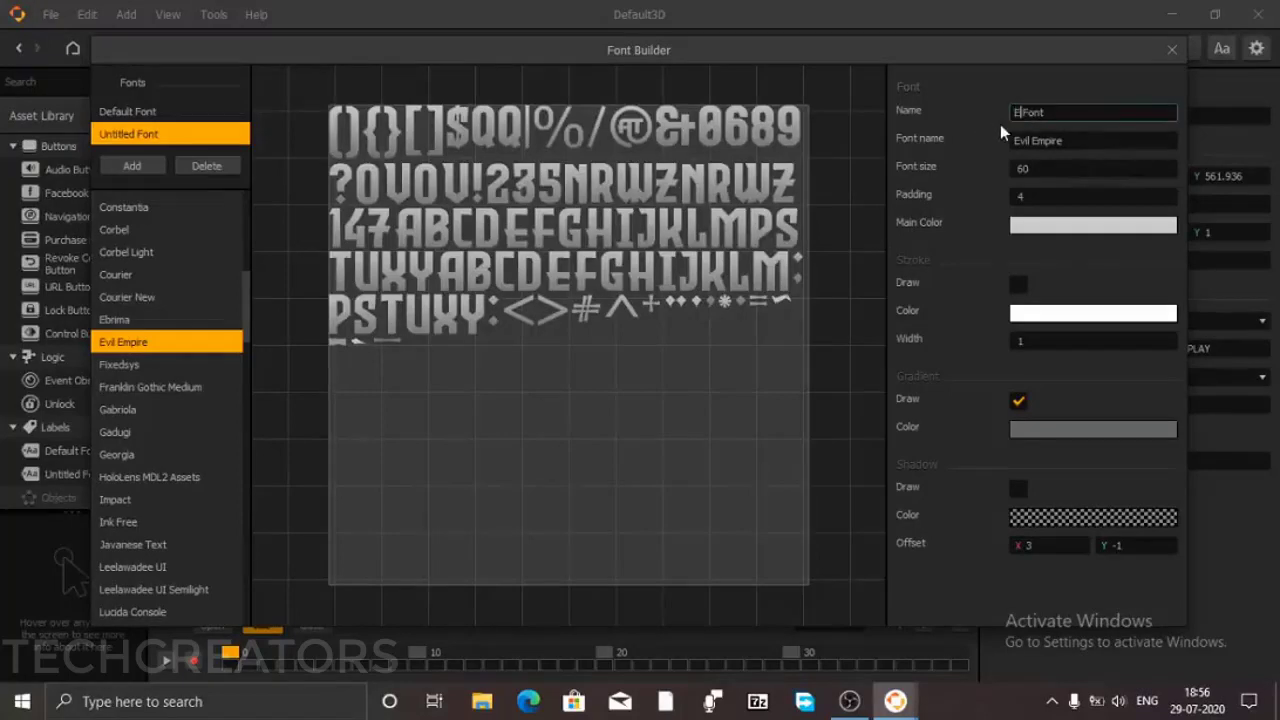
{"action": "type", "text": "VIL"}
{"action": "key", "text": "Return"}
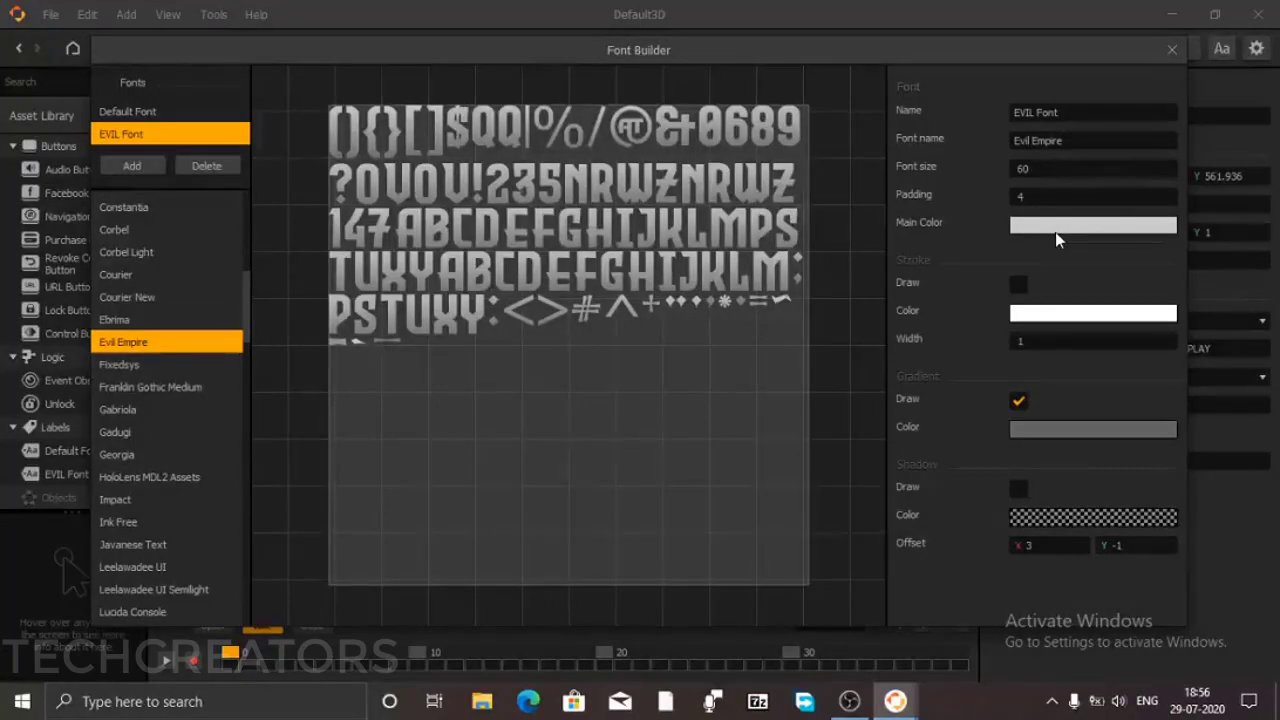
- Set the font's main colour to red
{"action": "left_click", "coordinate": [1055, 225]}
{"action": "left_click_drag", "start_coordinate": [633, 194], "coordinate": [630, 168]}
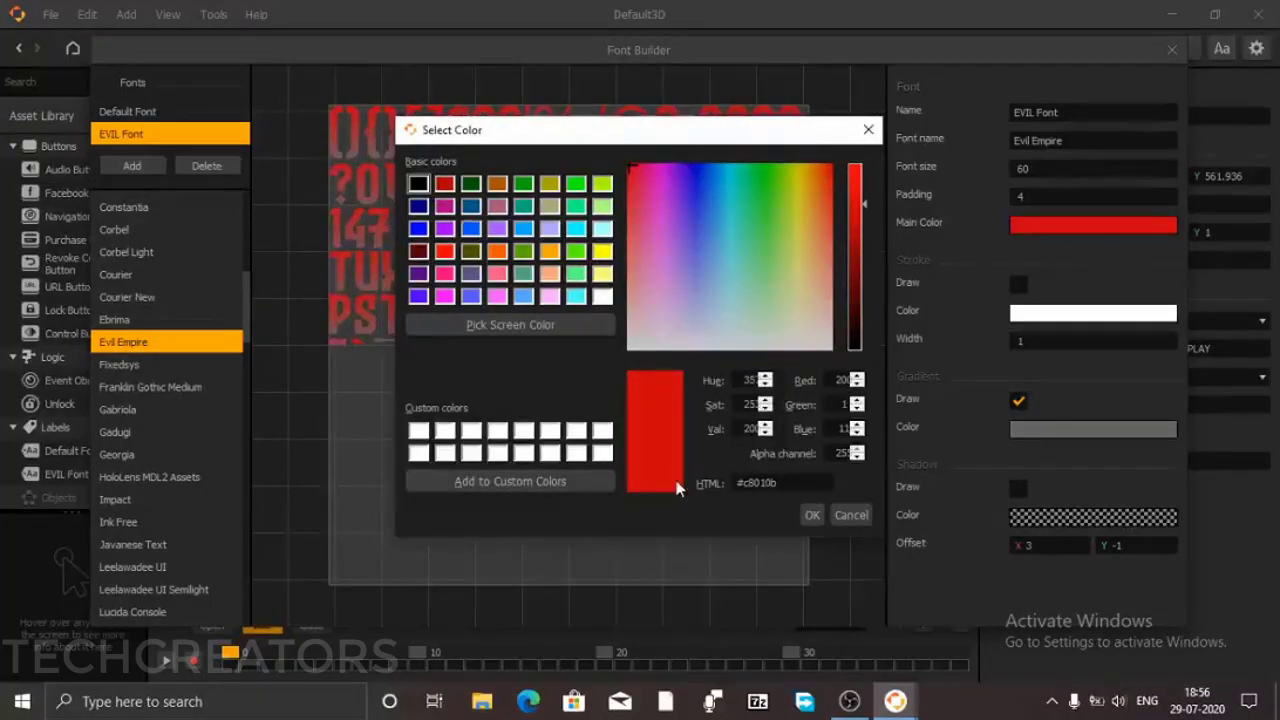
{"action": "left_click", "coordinate": [812, 515]}
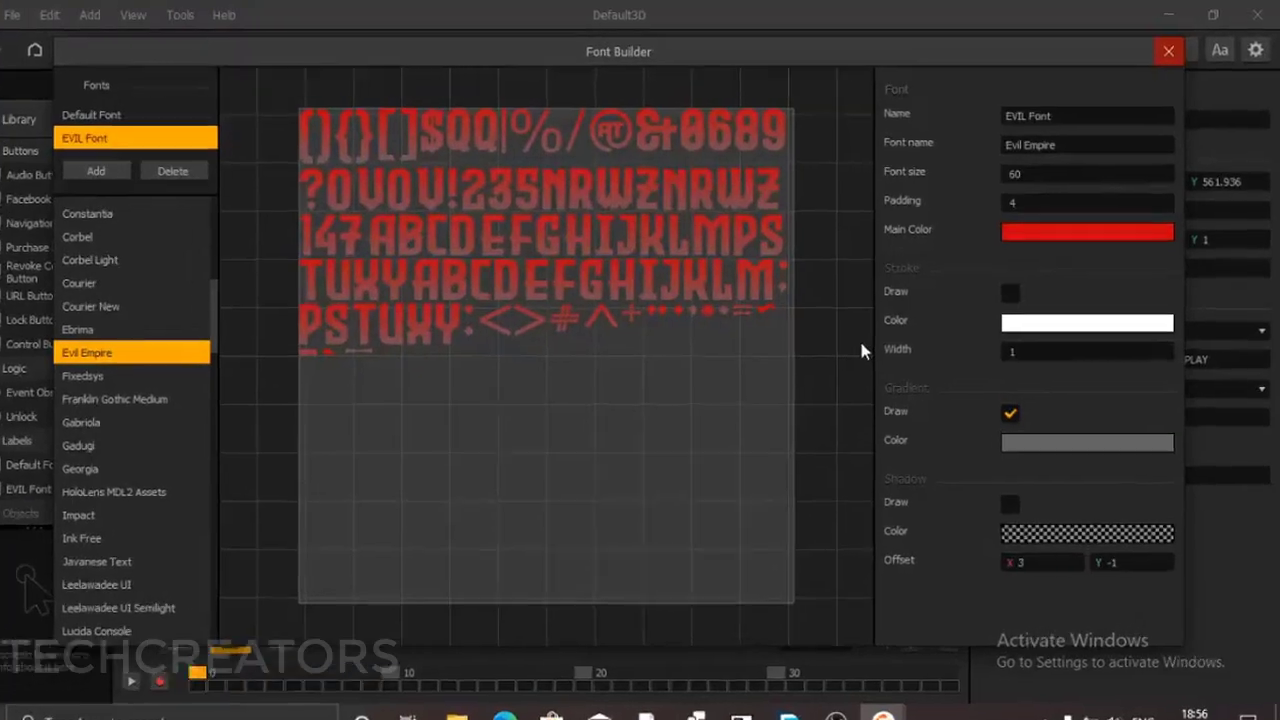
- Give the PRESS ENTER TO PLAY label EVIL Font and scale it up
{"action": "left_click", "coordinate": [1172, 49]}
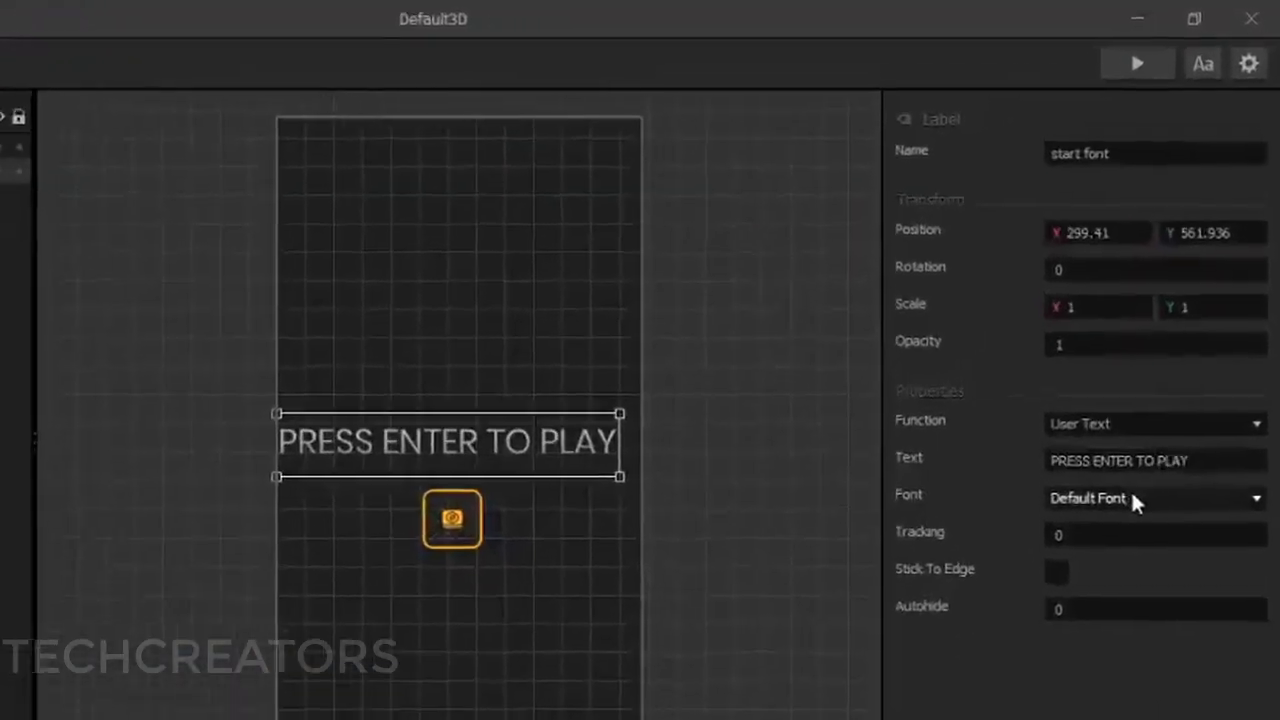
{"action": "left_click", "coordinate": [1131, 495]}
{"action": "left_click", "coordinate": [1106, 575]}
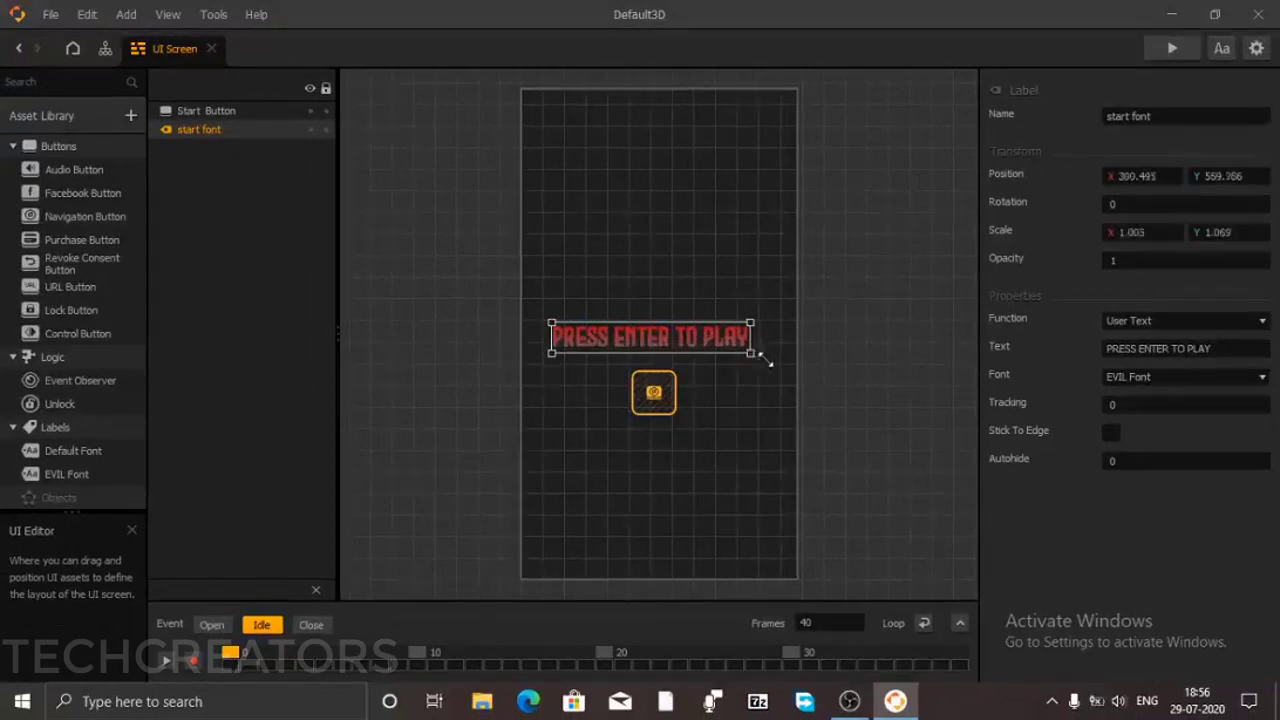
{"action": "left_click_drag", "start_coordinate": [742, 356], "coordinate": [788, 370]}
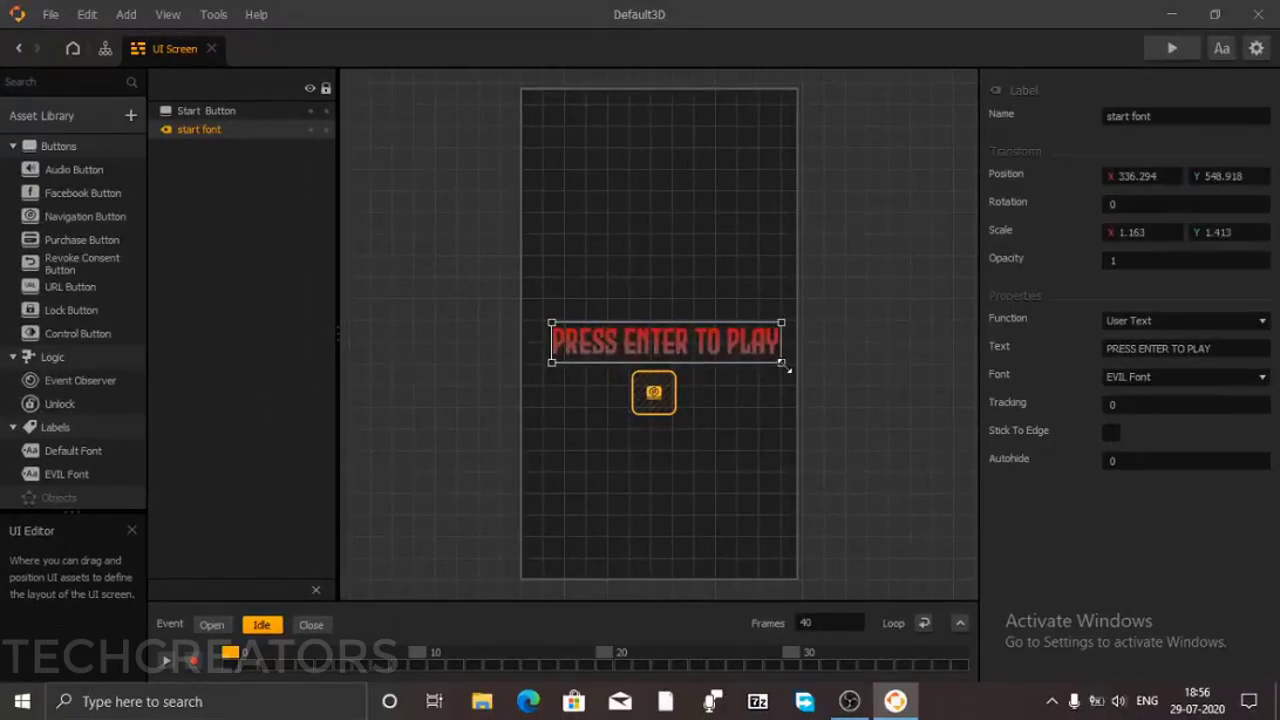
{"action": "left_click_drag", "start_coordinate": [551, 364], "coordinate": [545, 364]}
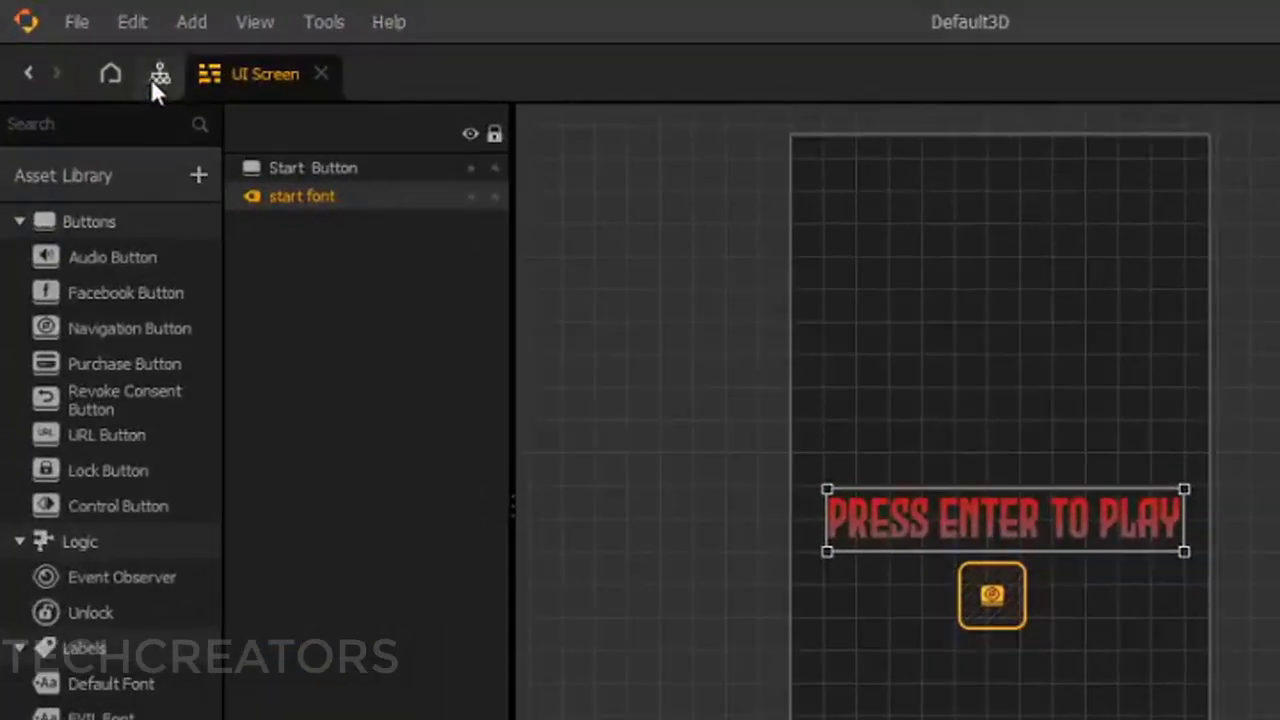
- Wire the UI Screen's Start Button output to the 3D World's Load input
{"action": "left_click", "coordinate": [155, 77]}
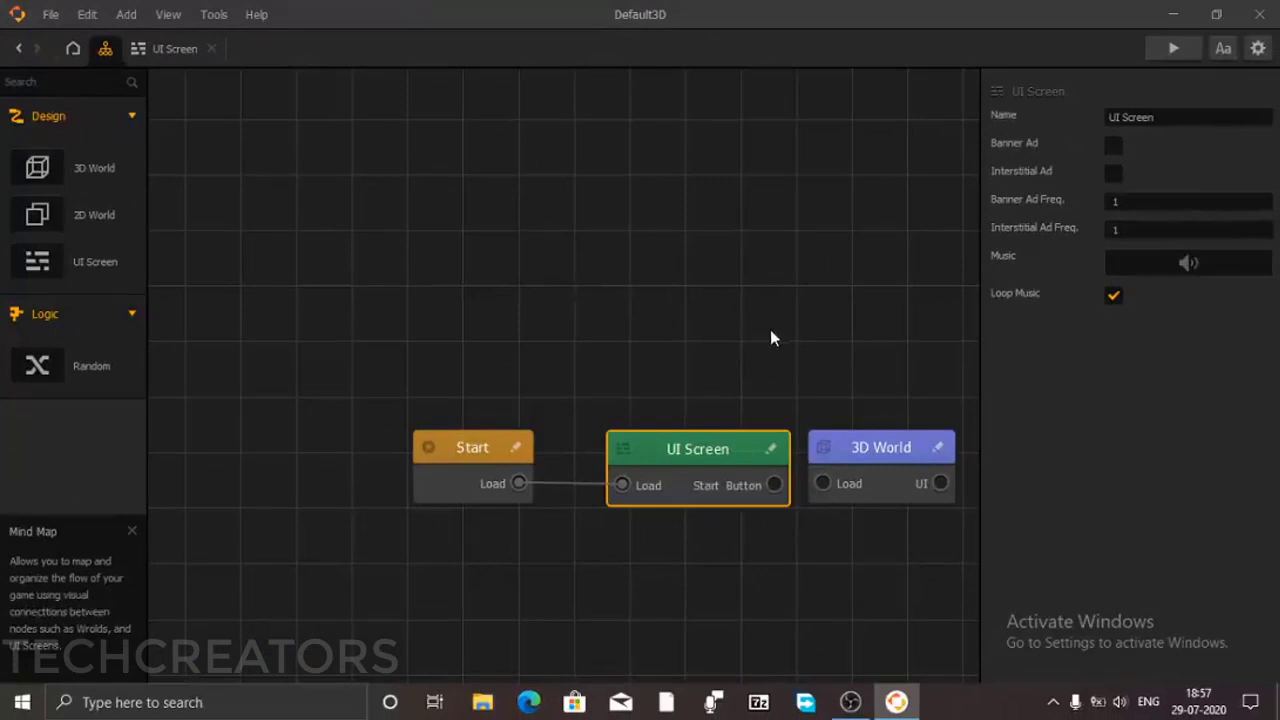
{"action": "mouse_move", "coordinate": [771, 337]}
{"action": "left_mouse_down"}
{"action": "mouse_move", "coordinate": [608, 323]}
{"action": "mouse_move", "coordinate": [637, 317]}
{"action": "left_mouse_up"}
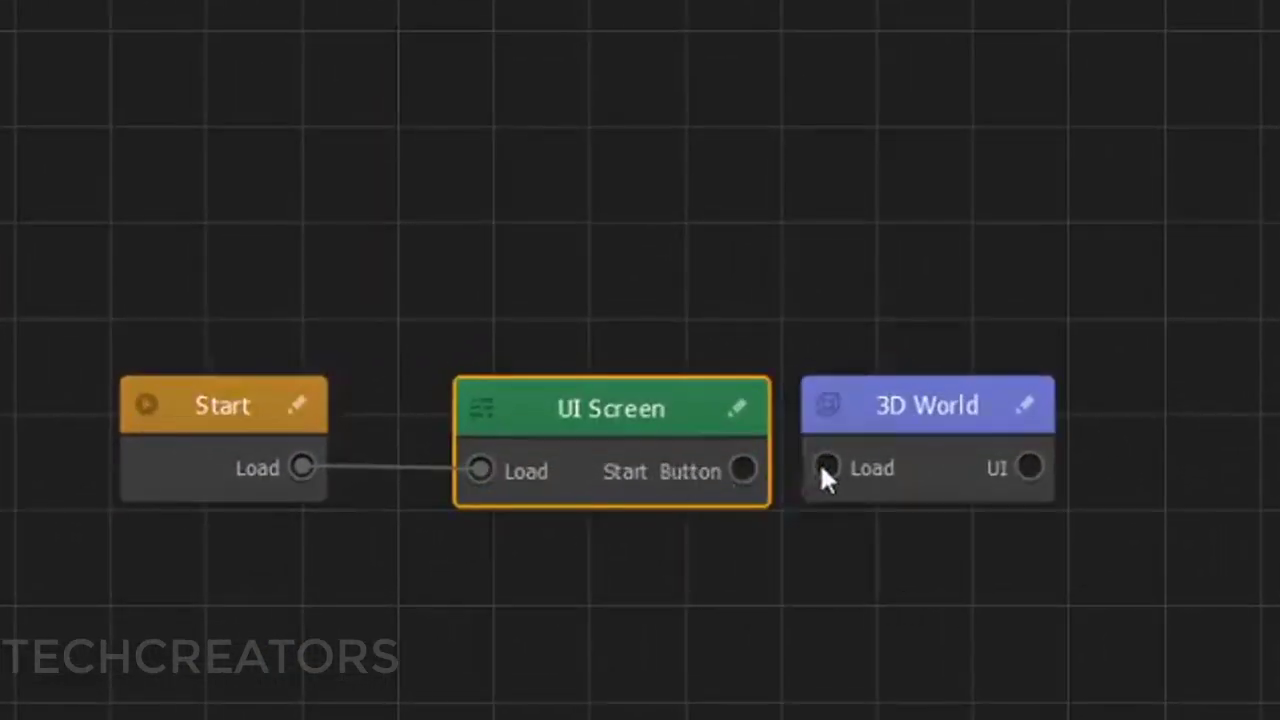
{"action": "left_click", "coordinate": [823, 470]}
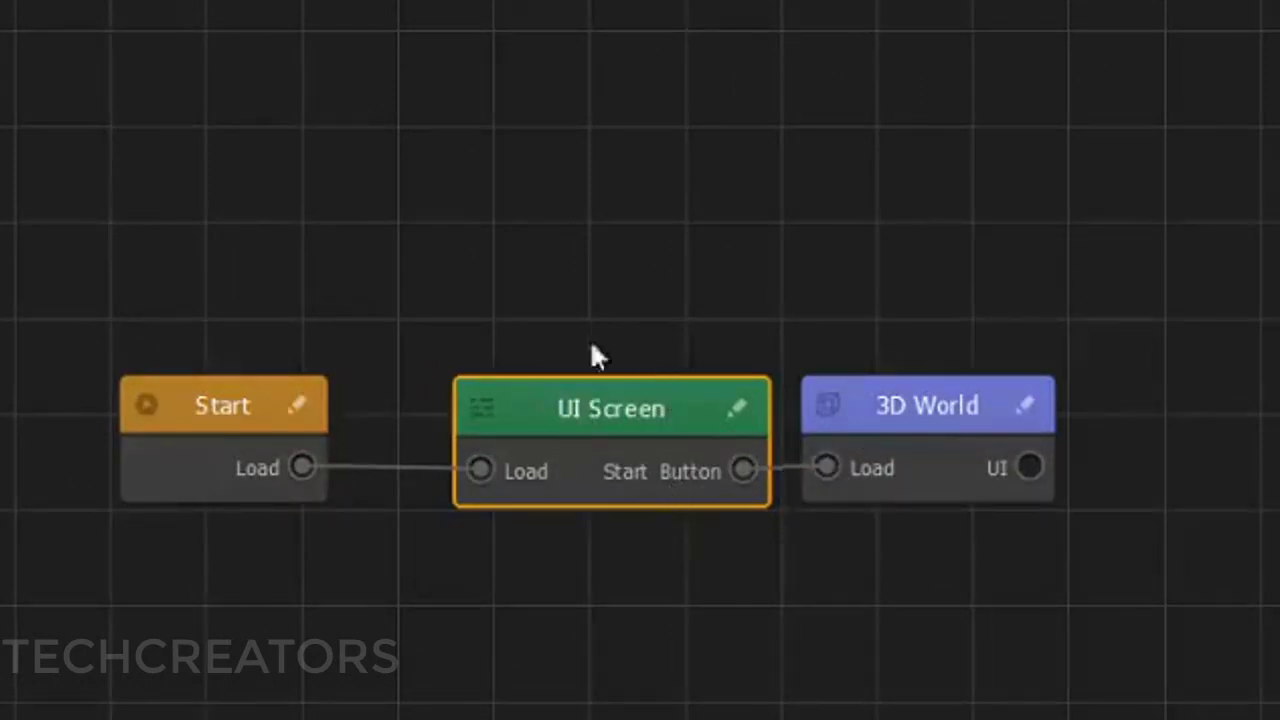
{"action": "left_click_drag", "start_coordinate": [743, 470], "coordinate": [826, 470]}
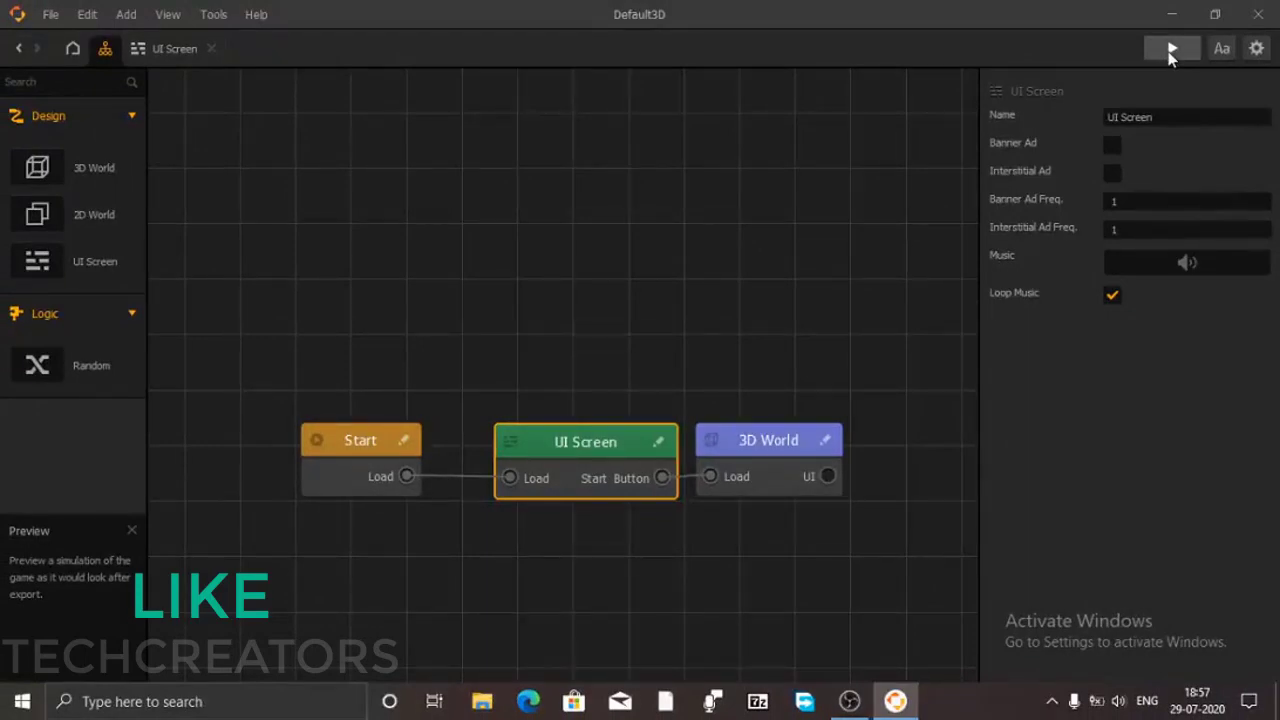
- Preview the game, go from PRESS ENTER TO PLAY into the 3D World, then close it
{"action": "left_click", "coordinate": [1172, 50]}
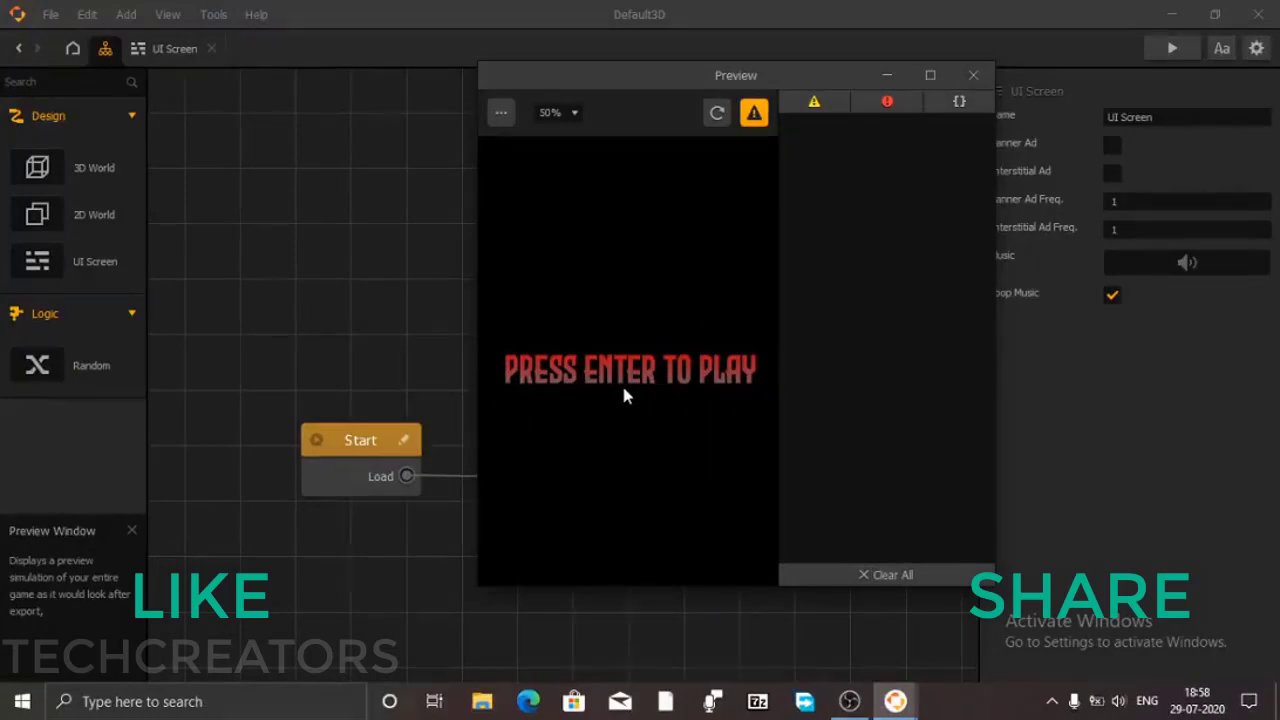
{"action": "key", "text": "Return"}
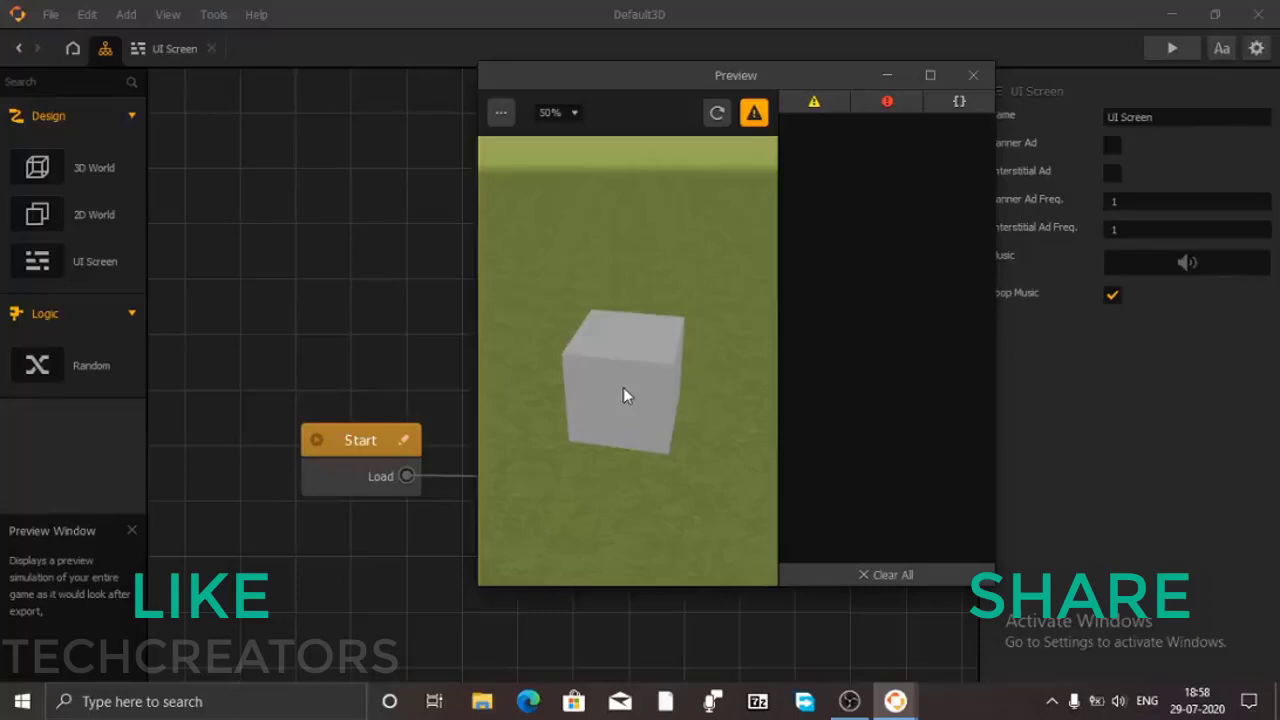
{"action": "left_click", "coordinate": [972, 80]}
{"action": "left_click", "coordinate": [769, 442]}
- Nudge the 3D World node a little to the right in the mind map
{"action": "left_click_drag", "start_coordinate": [767, 437], "coordinate": [834, 439]}
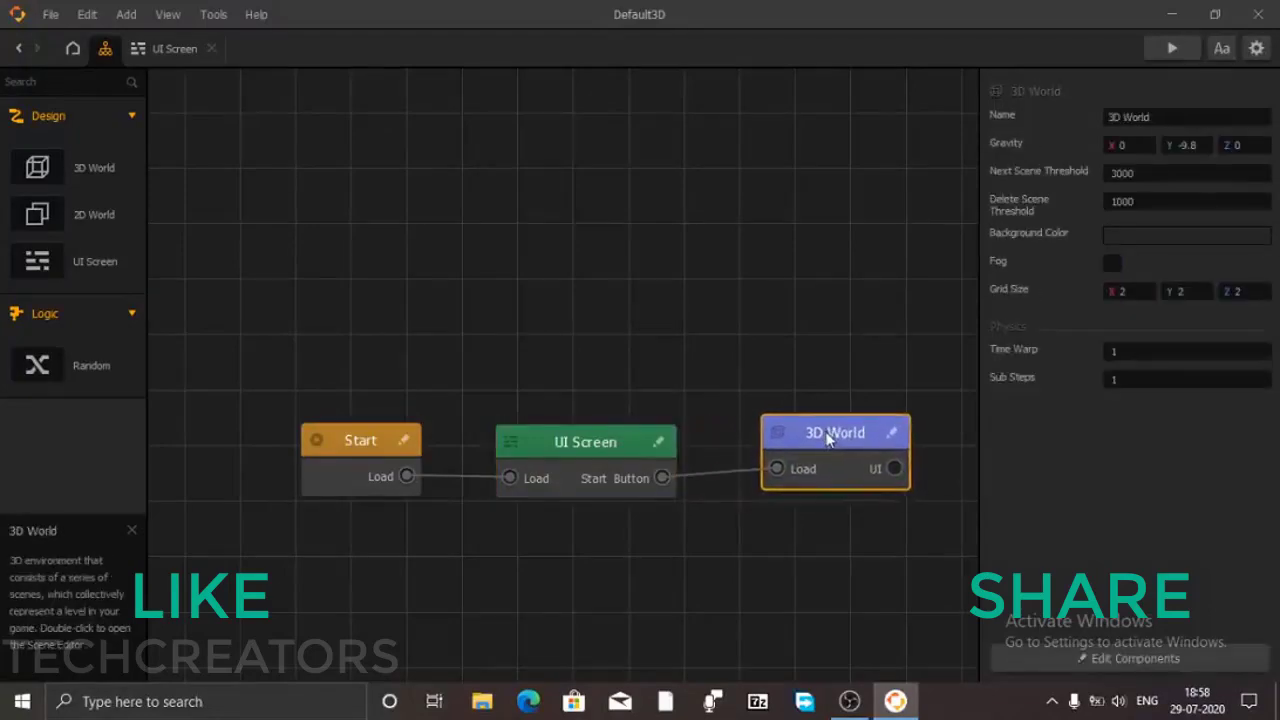